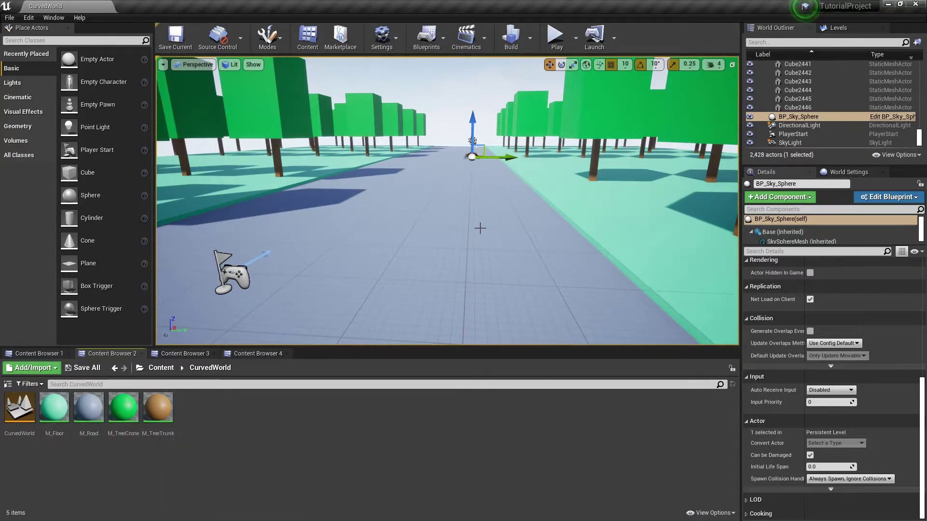
Step: Play-test the level, running the character forward and left along the road, then stop
left_click(555, 37)
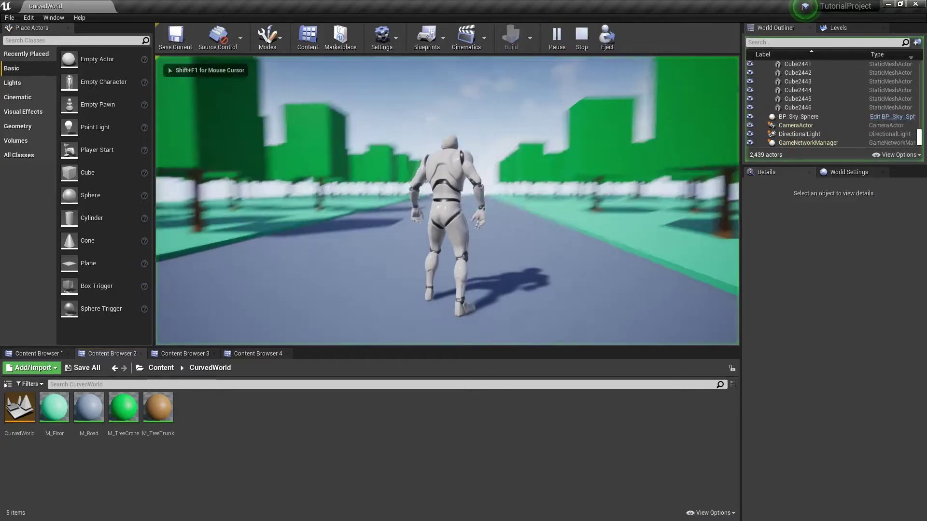
key("w")
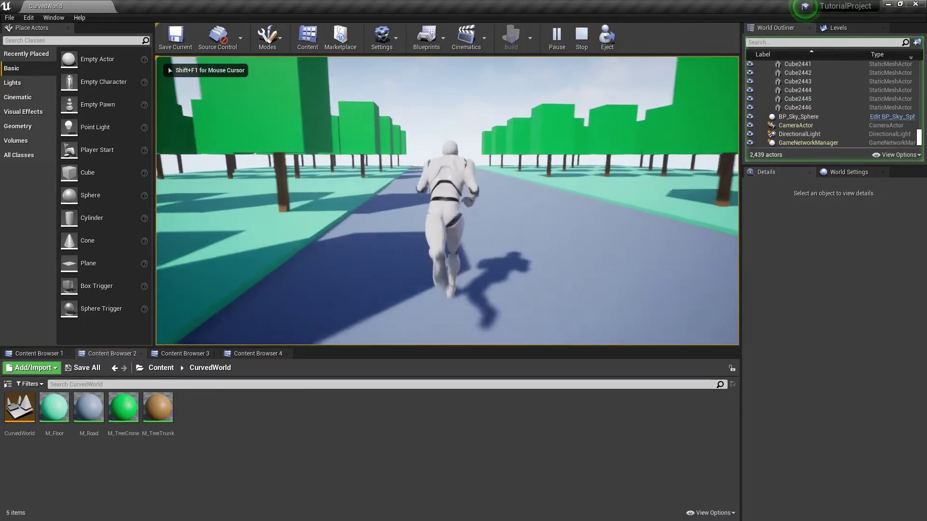
key("a")
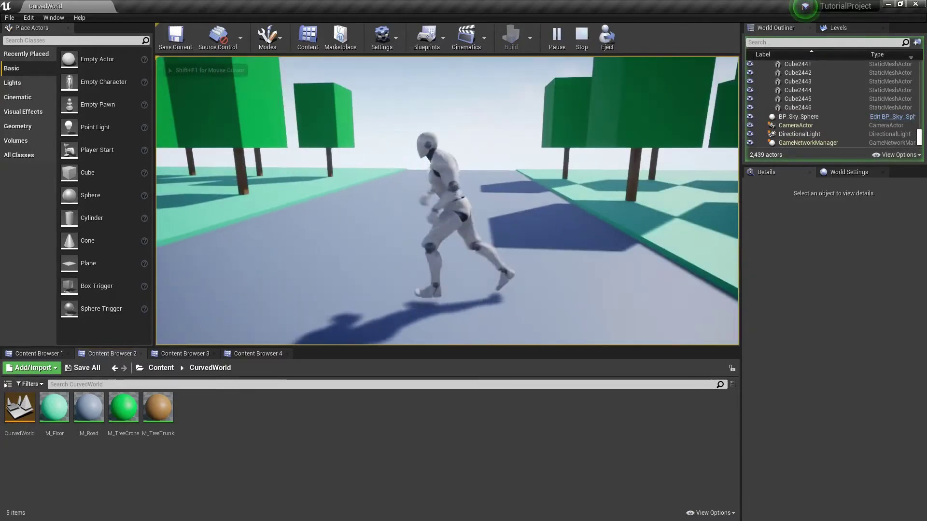
key("s")
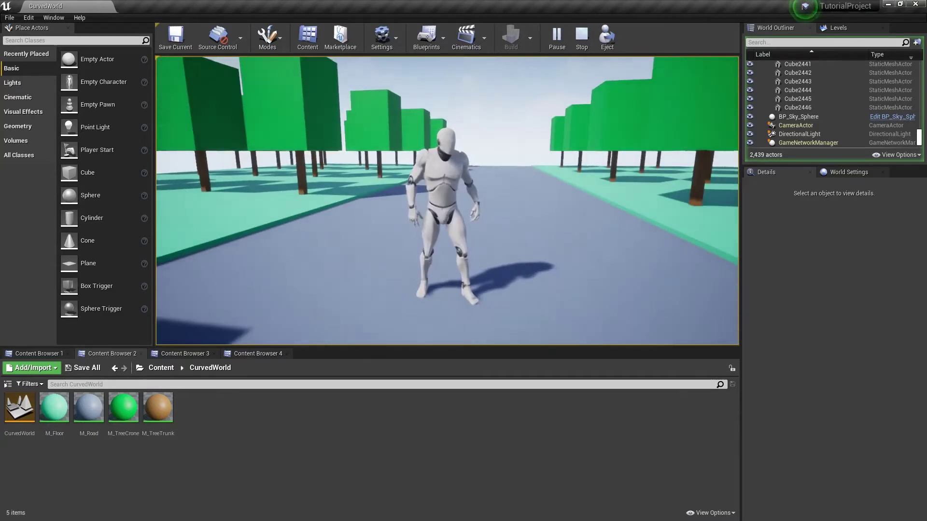
key("Escape")
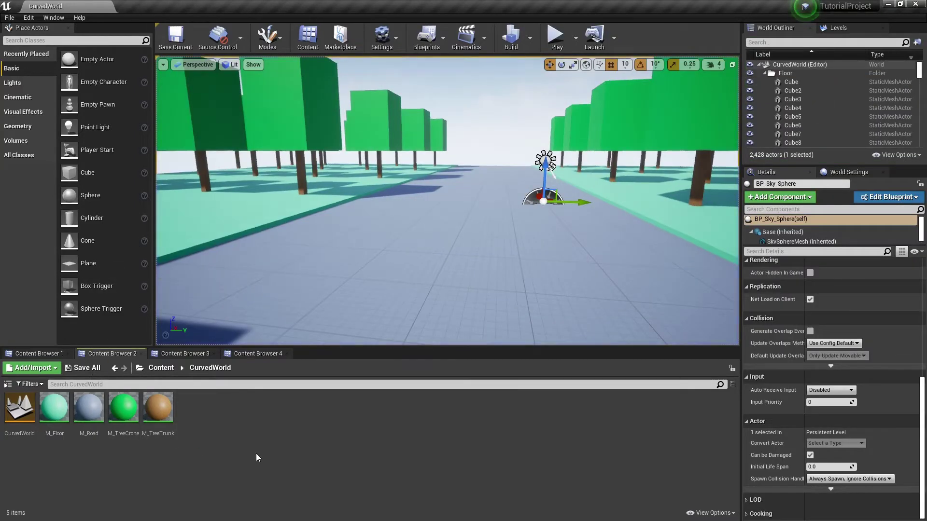
Step: Create a Material Function named MF_CurvedWorld in the CurvedWorld folder
right_click(223, 429)
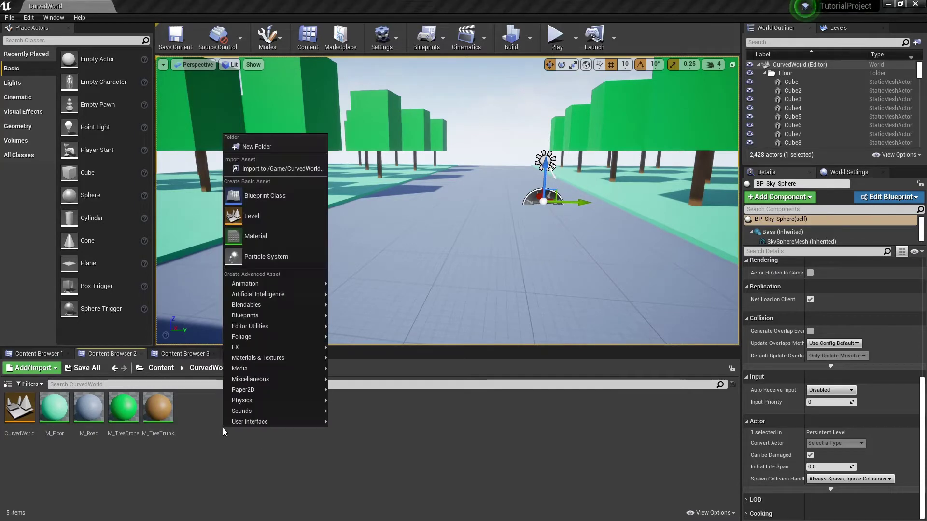
mouse_move(268, 358)
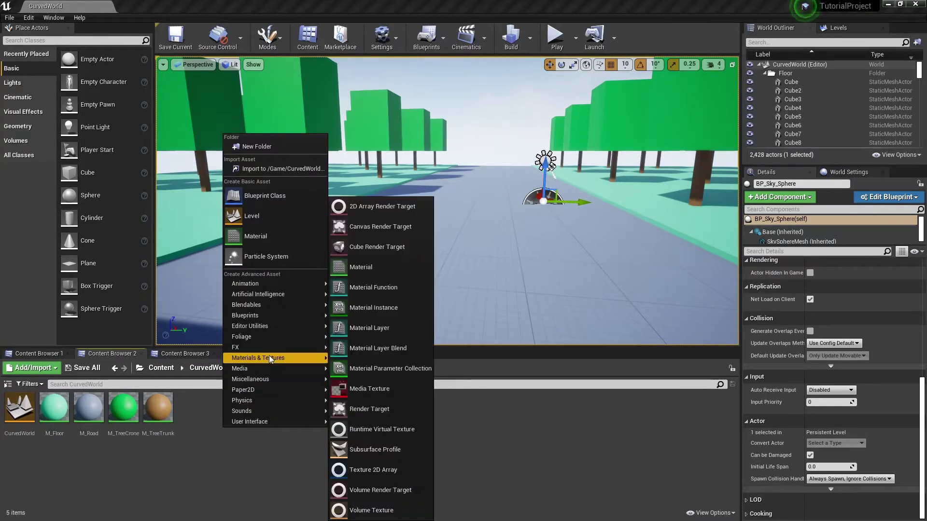
left_click(390, 287)
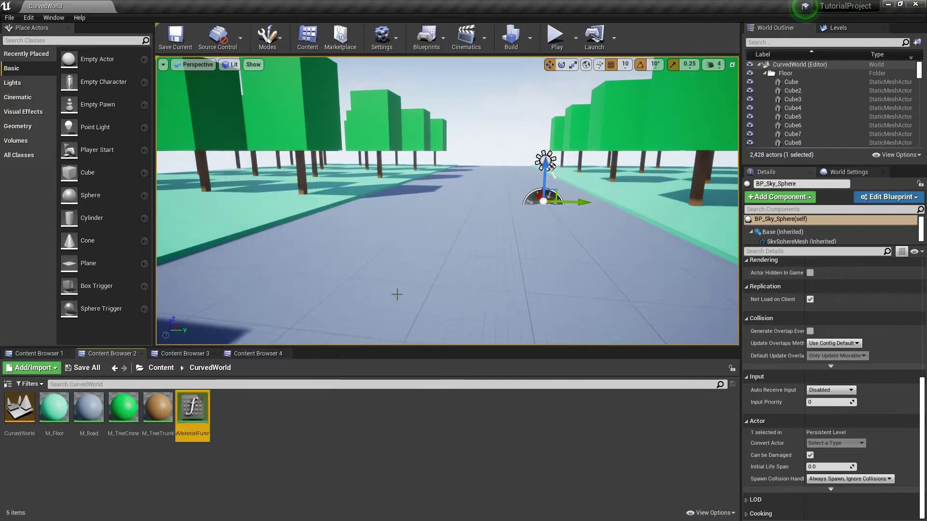
type("M")
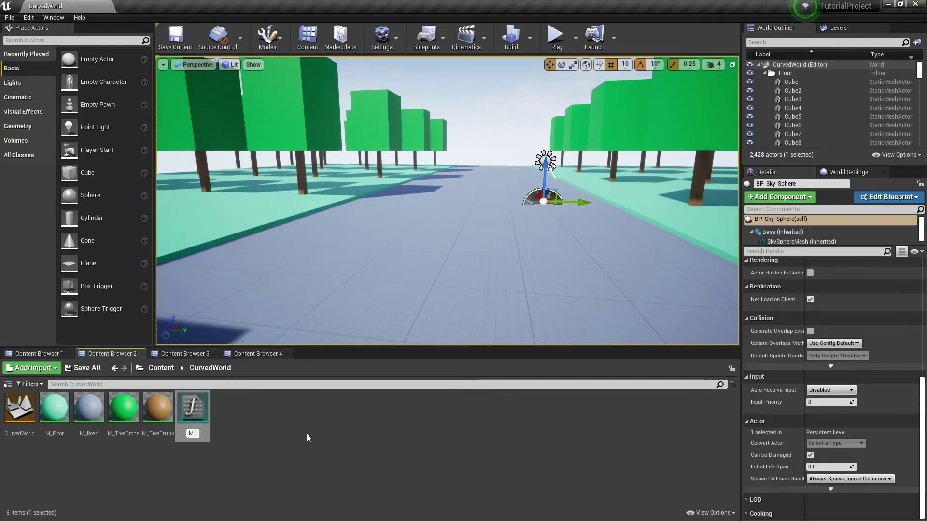
type("F_CurvedWorld")
key("Return")
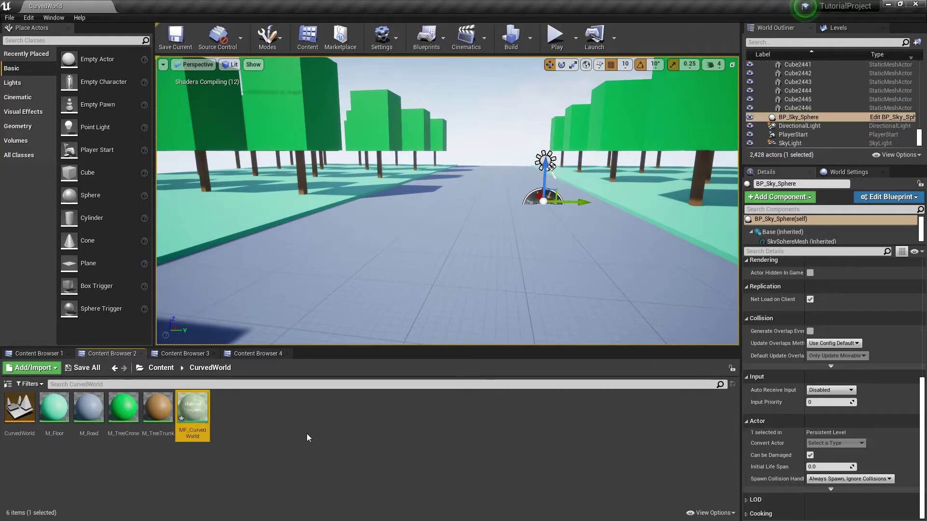
Step: Create a Material Parameter Collection named MPC_CurvedWorld next to it
left_click(255, 443)
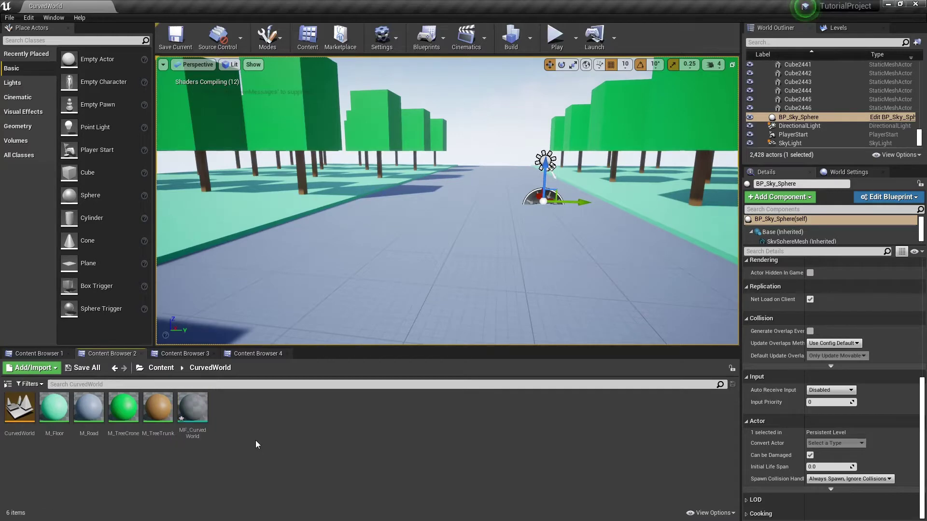
right_click(256, 441)
mouse_move(296, 371)
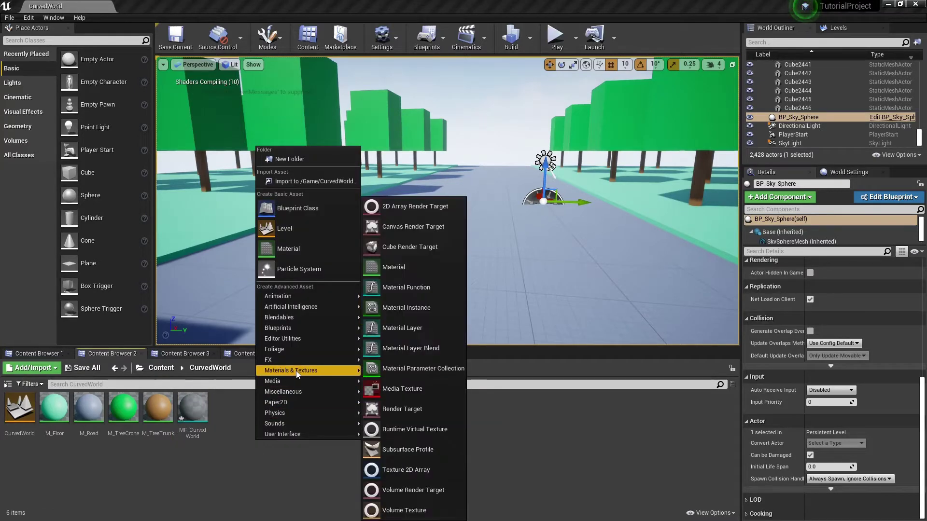
left_click(398, 373)
type("M")
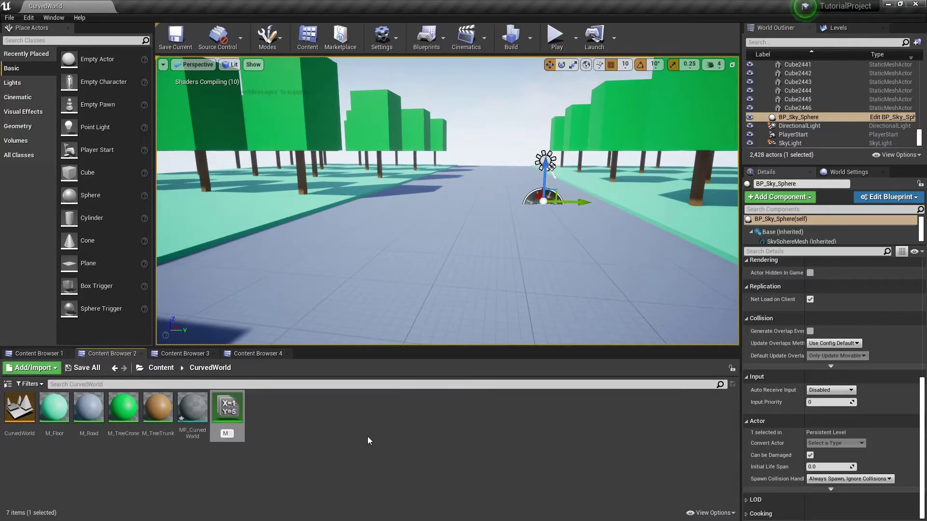
type("PC_CurvedWorld")
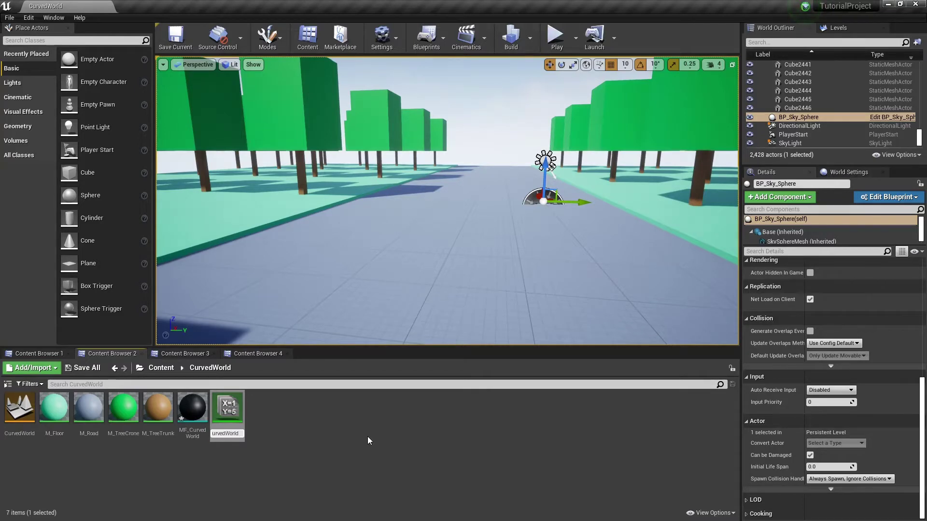
key("Return")
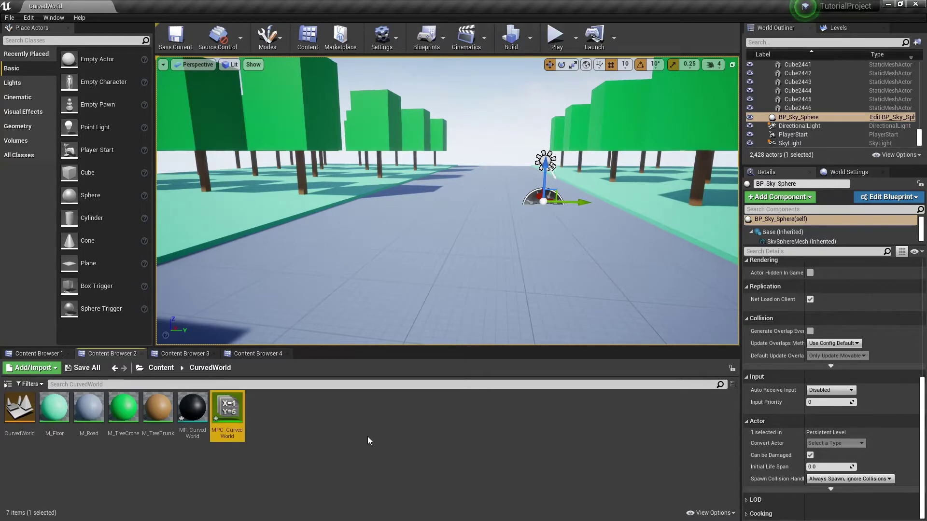
Step: Open MPC_CurvedWorld and add a scalar parameter named FlatDistance
double_click(237, 441)
left_click_drag(119, 39, 179, 14)
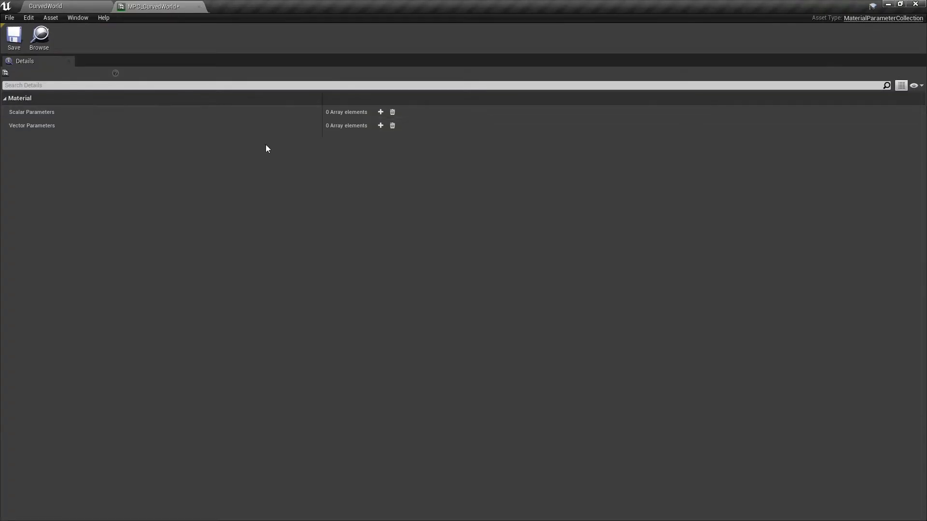
left_click(380, 112)
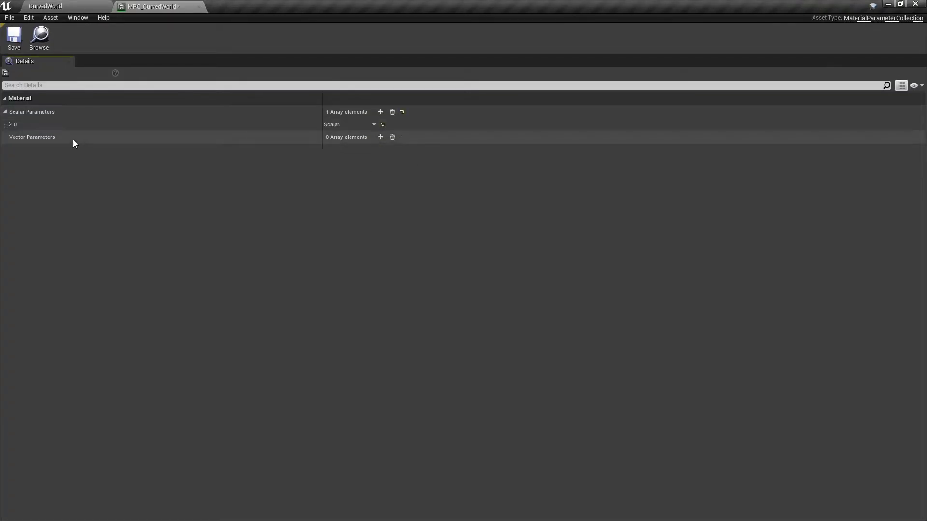
left_click(10, 124)
left_click(337, 148)
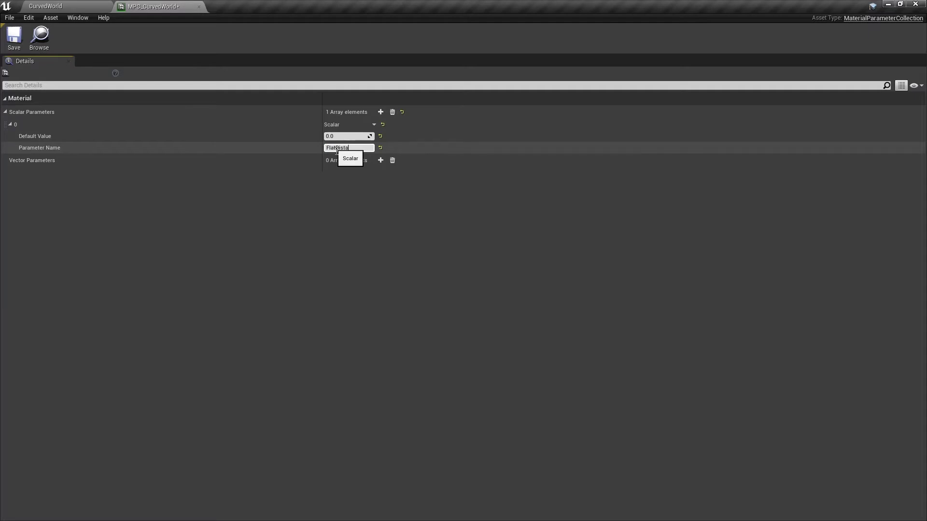
key("Return")
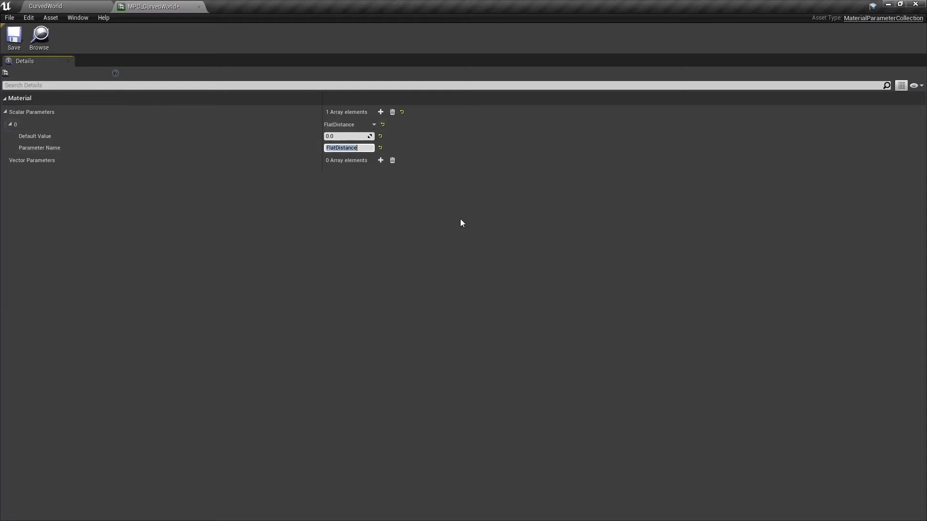
Step: Add two more scalar parameters named BaseDistance and CurveExp
left_click(380, 112)
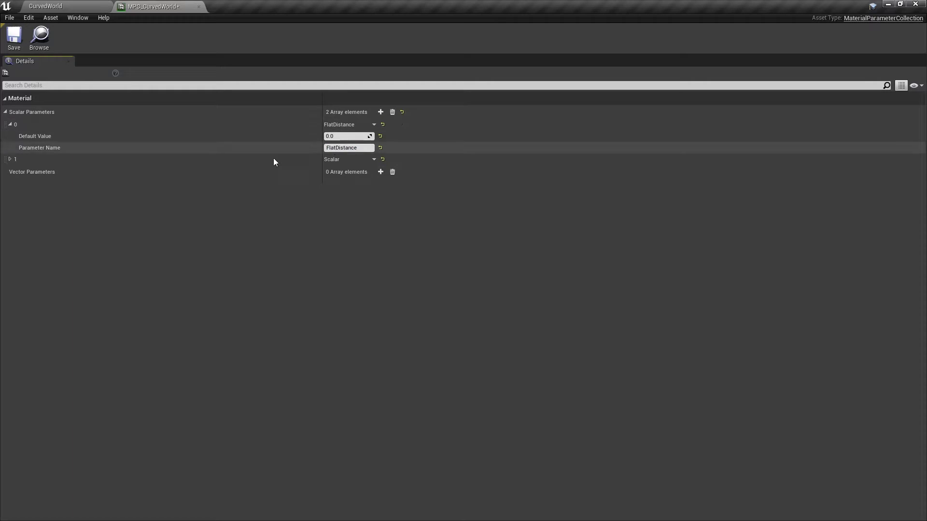
left_click(11, 160)
left_click(347, 182)
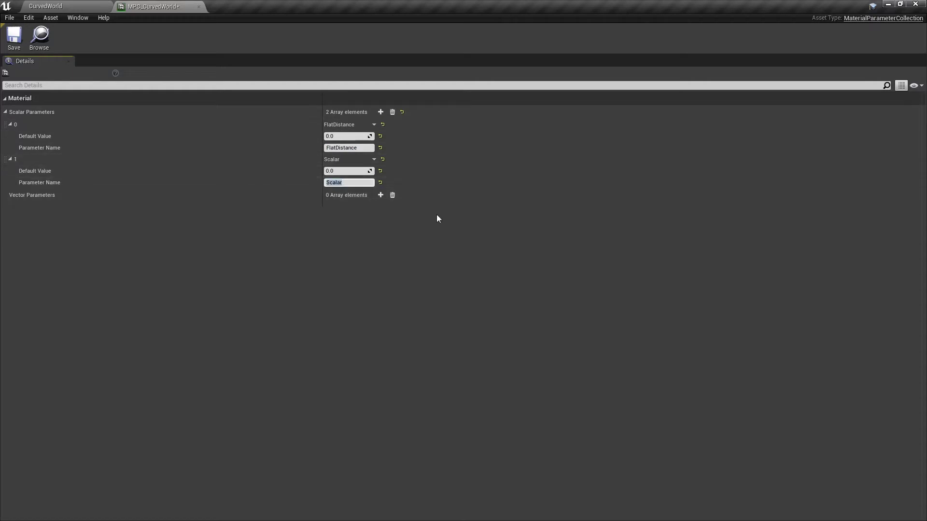
type("BaseDistance")
key("Return")
left_click(380, 112)
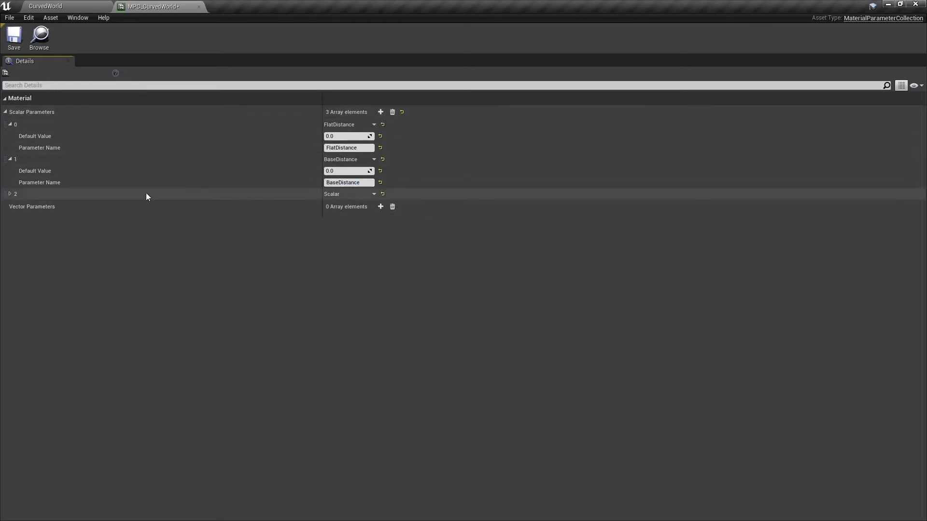
left_click(10, 194)
left_click(349, 217)
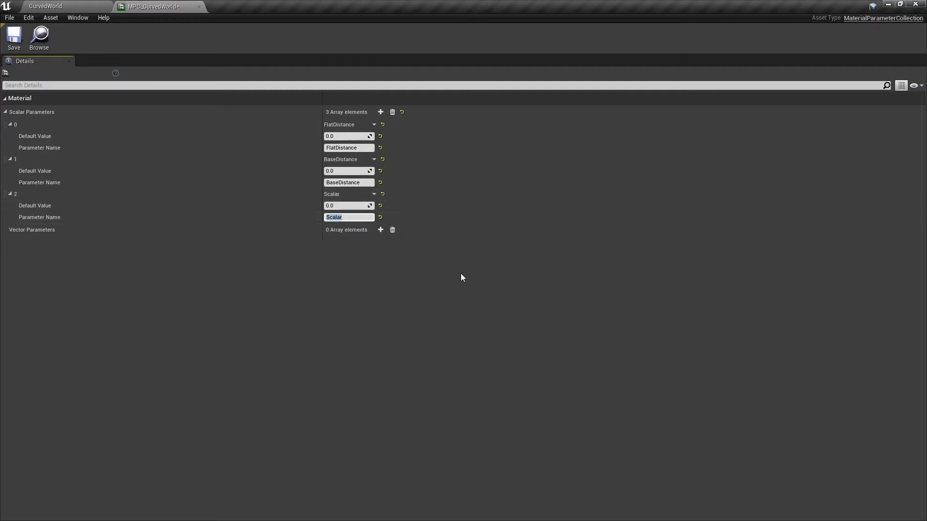
type("CurveExp")
key("Return")
Step: Add a vector parameter named Direction and save the collection
left_click(381, 230)
left_click(10, 242)
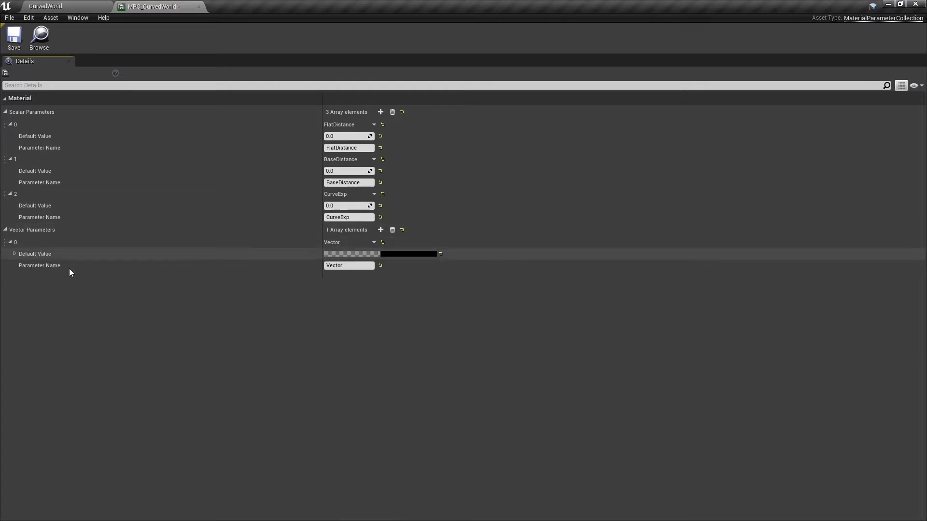
left_click(353, 268)
type("D")
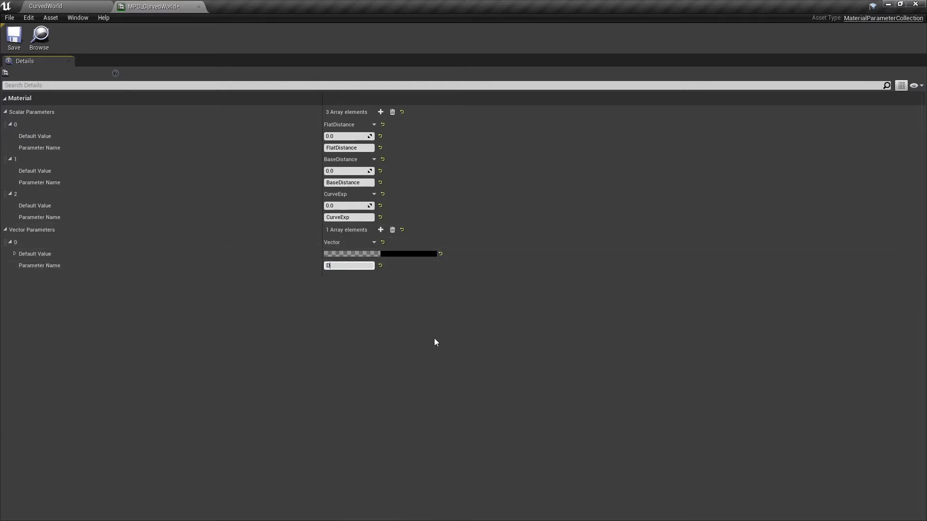
type("irection")
key("Return")
left_click(14, 36)
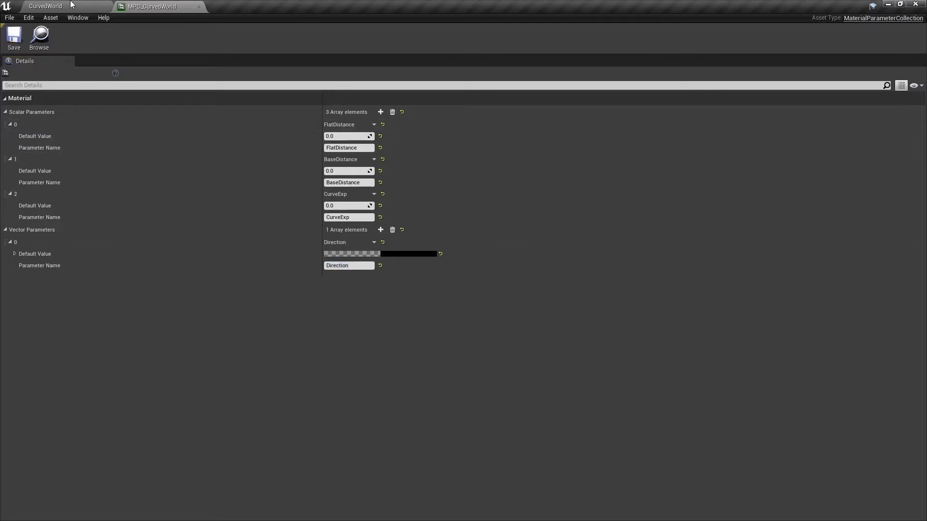
left_click(72, 6)
Step: Open MF_CurvedWorld and add Absolute World Position and Camera Position nodes
left_click(192, 434)
double_click(191, 434)
right_click_drag(307, 259, 459, 321)
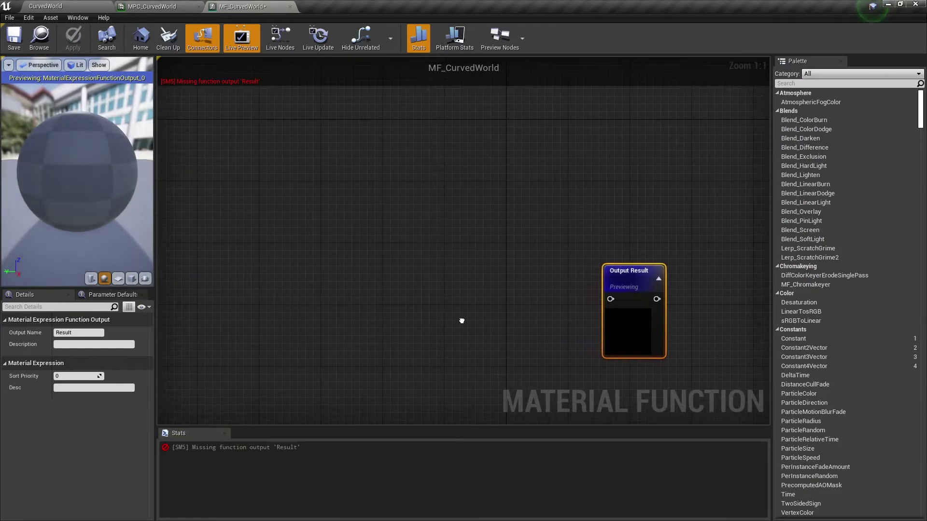
left_click_drag(652, 342, 554, 195)
right_click_drag(303, 226, 513, 288)
right_click_drag(335, 289, 378, 289)
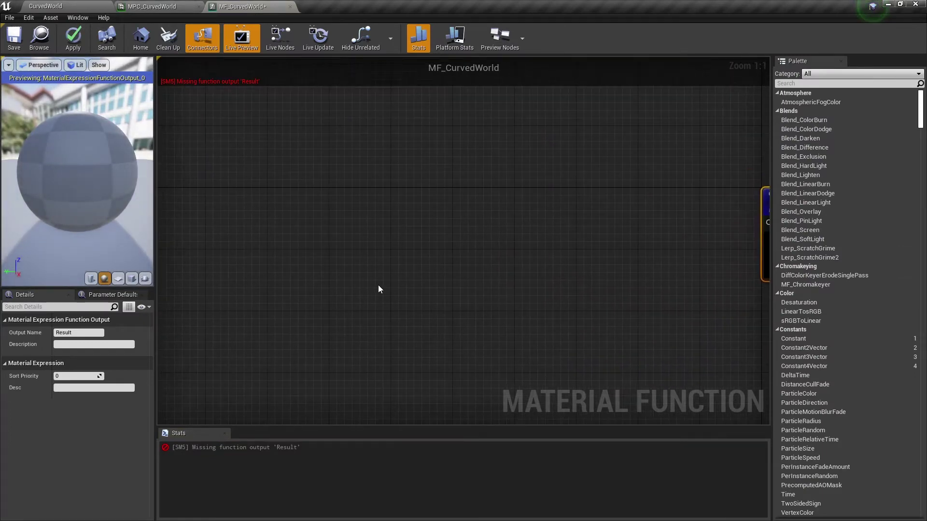
right_click(218, 202)
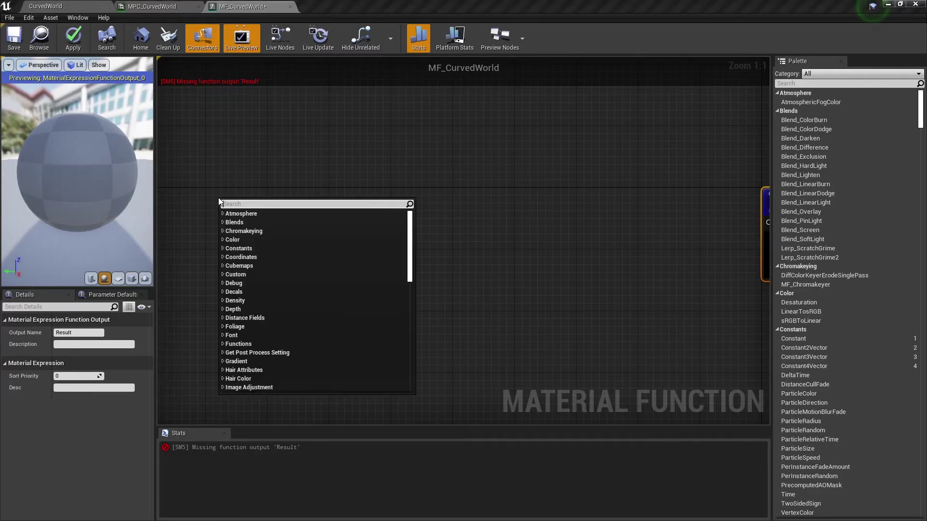
type("pos")
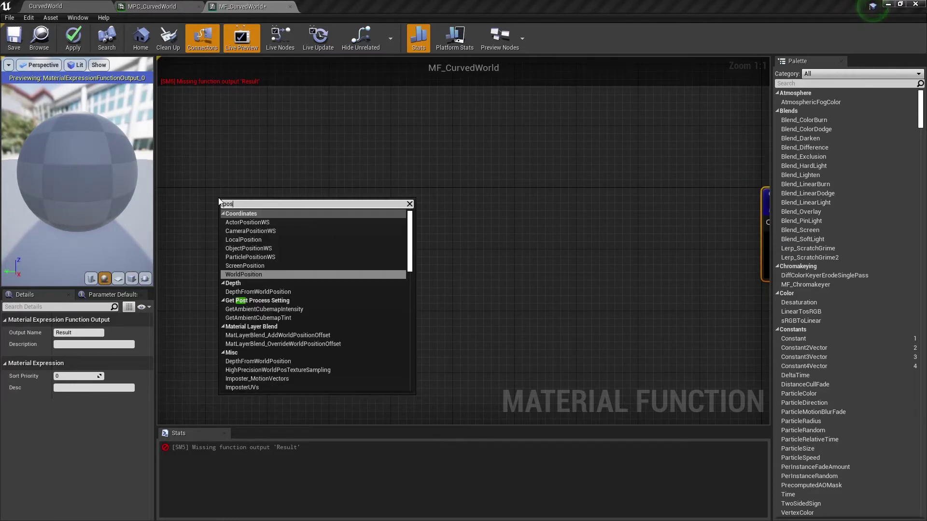
left_click(253, 276)
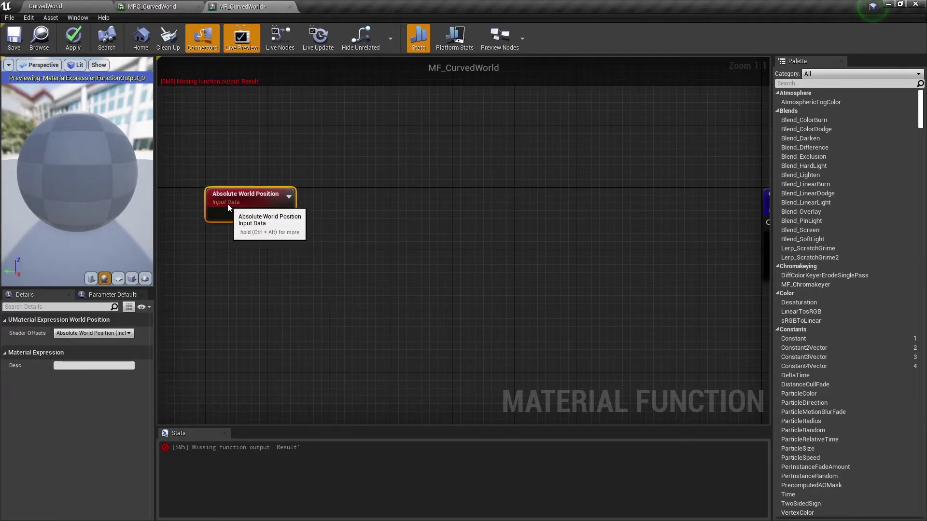
right_click_drag(267, 276, 245, 261)
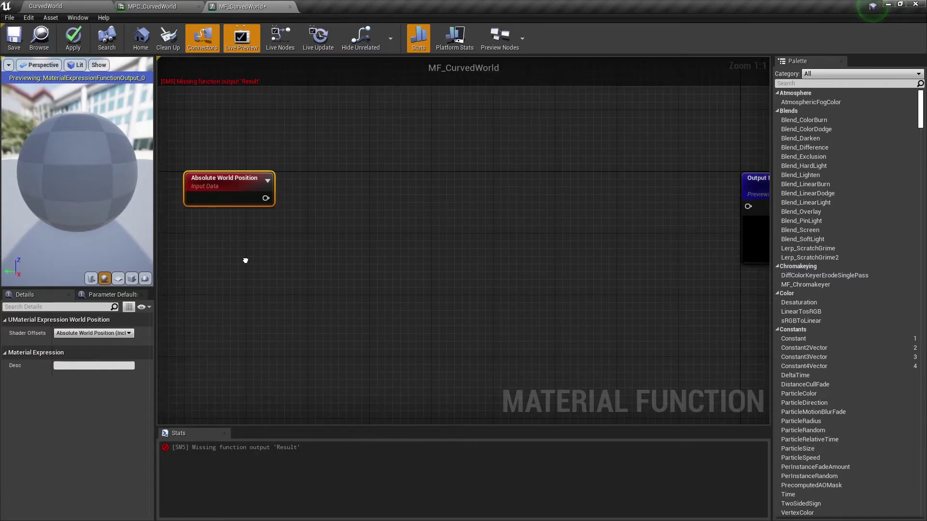
right_click(192, 247)
type("came")
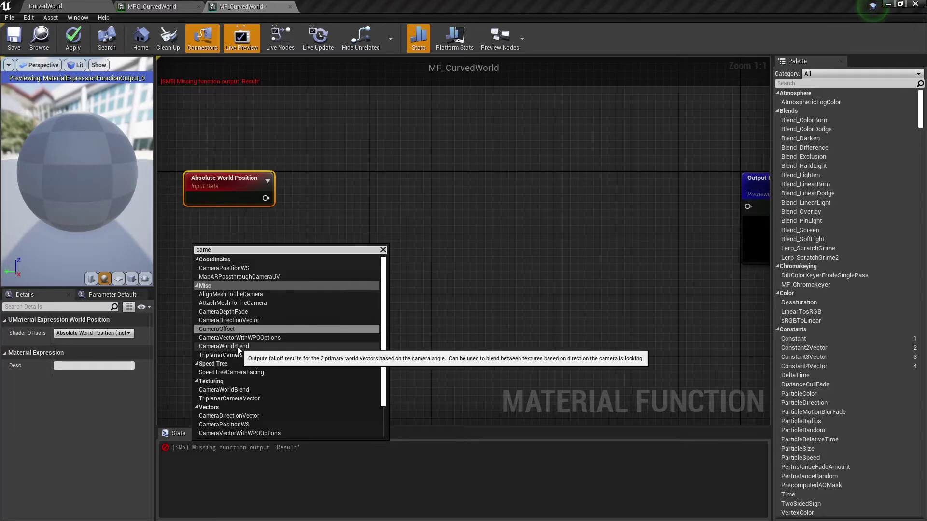
left_click(224, 268)
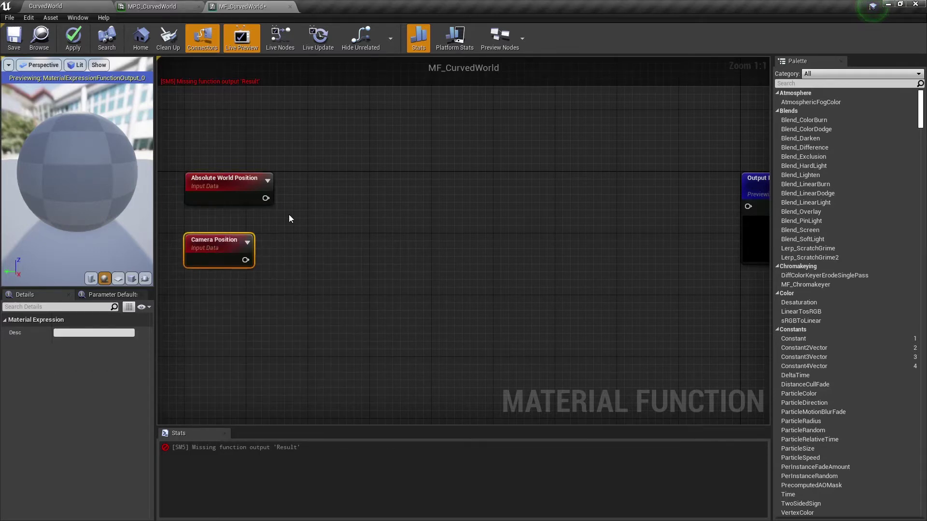
Step: Add a Distance node between world position and camera position
left_click_drag(266, 198, 314, 193)
type("dist")
key("Return")
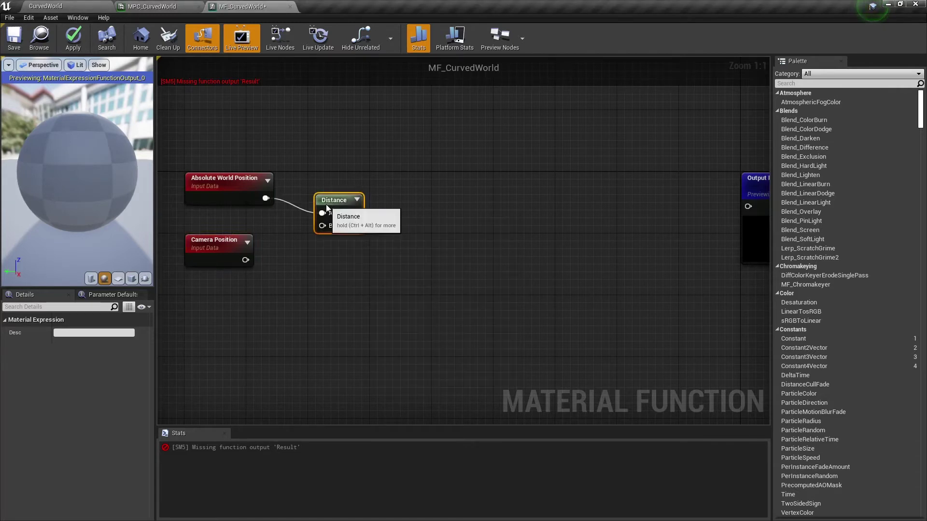
left_click_drag(326, 208, 321, 186)
left_click_drag(245, 259, 315, 207)
right_click_drag(375, 253, 337, 258)
Step: Subtract the MPC_CurvedWorld FlatDistance parameter from the distance
left_click_drag(310, 195, 370, 194)
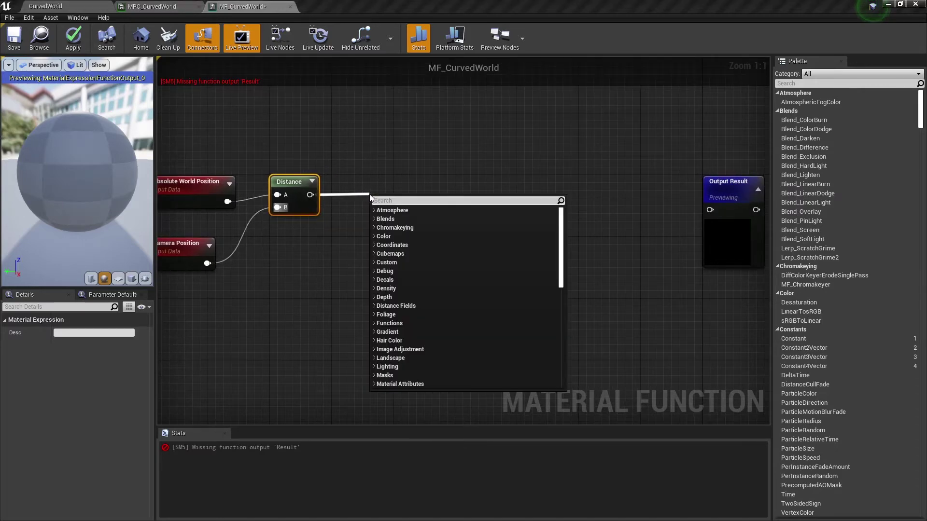
type("sub")
key("Return")
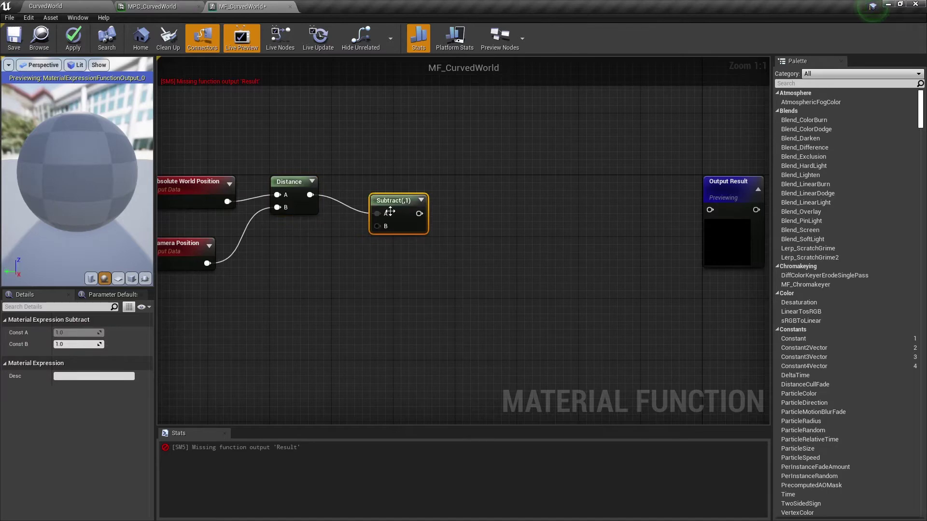
right_click_drag(422, 278, 370, 264)
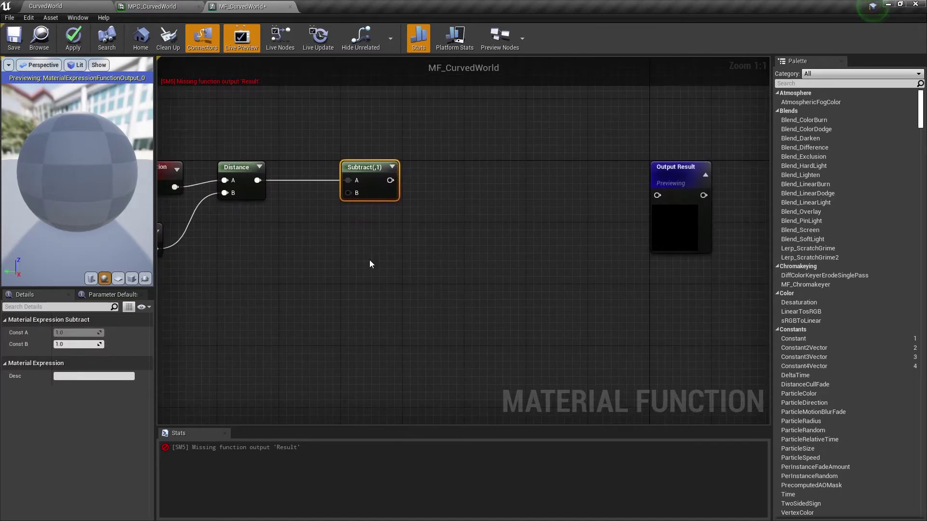
left_click_drag(348, 192, 335, 283)
type("coll")
key("Return")
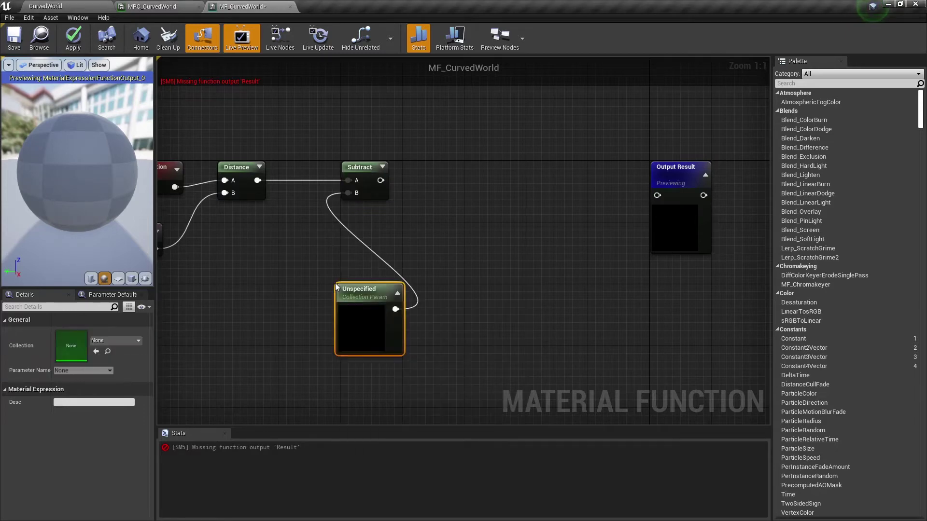
left_click_drag(354, 294, 288, 235)
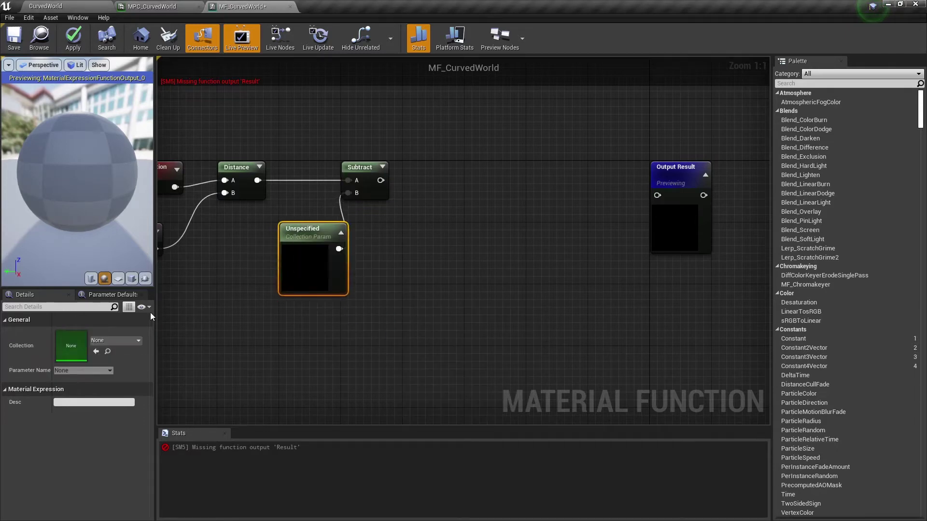
left_click(116, 340)
left_click(128, 210)
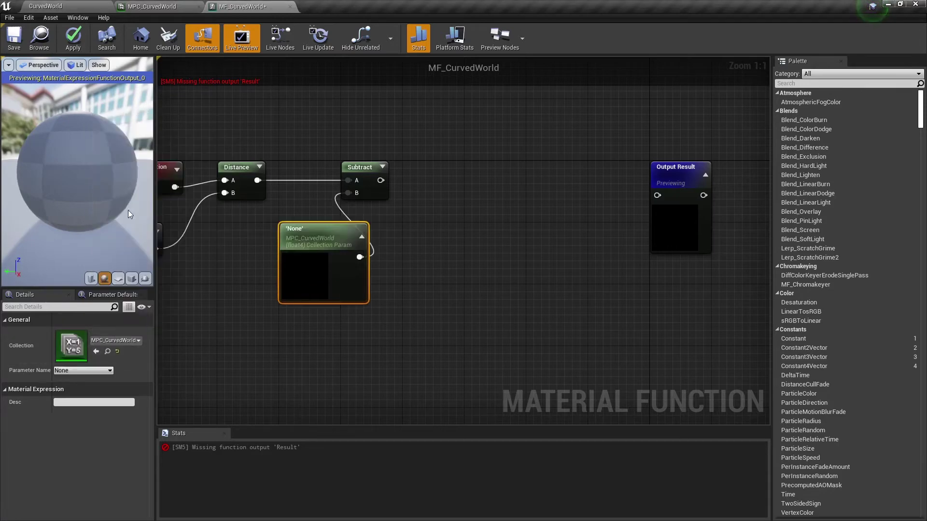
left_click(99, 371)
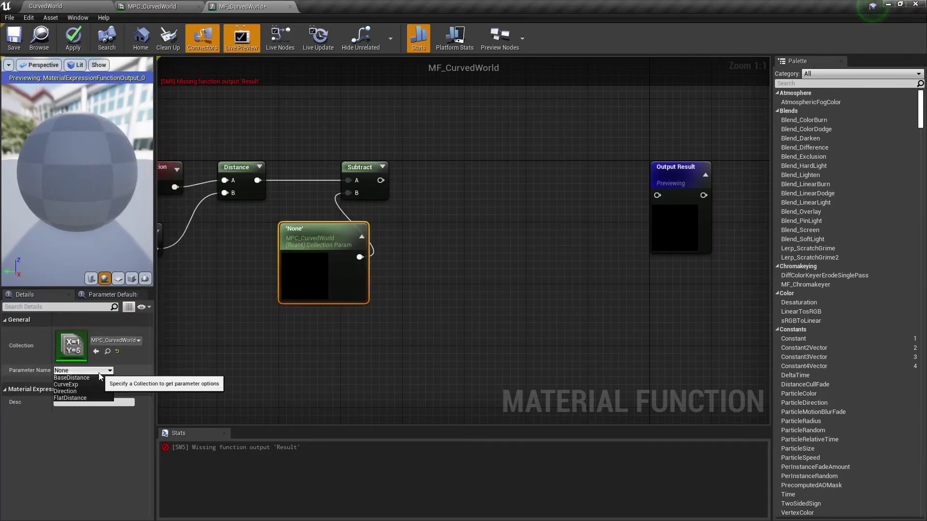
left_click(93, 399)
right_click_drag(408, 315, 364, 335)
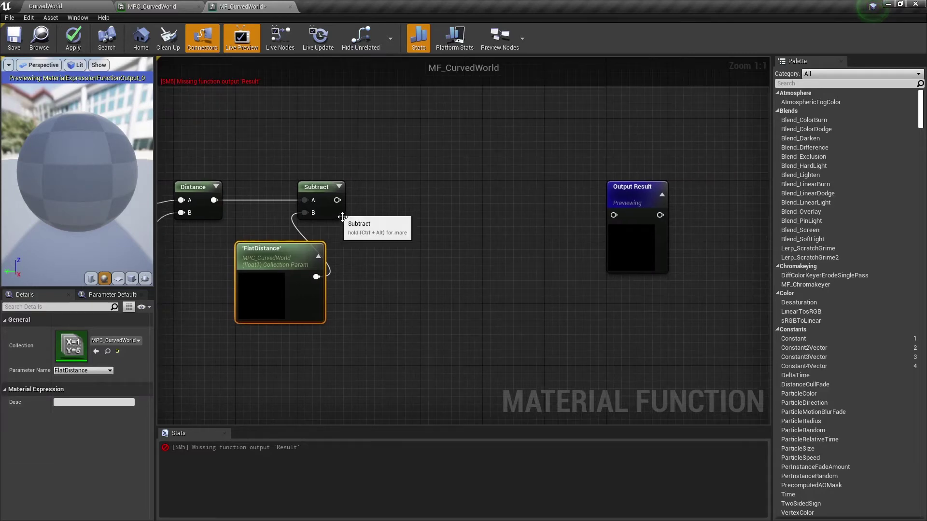
Step: Divide the result by the MPC_CurvedWorld BaseDistance parameter
left_click_drag(337, 200, 432, 187)
type("divide")
key("Return")
right_click_drag(432, 188, 412, 167)
left_click_drag(416, 198, 350, 235)
type("coll")
key("Return")
left_click(116, 340)
left_click(126, 205)
left_click(93, 370)
left_click(89, 378)
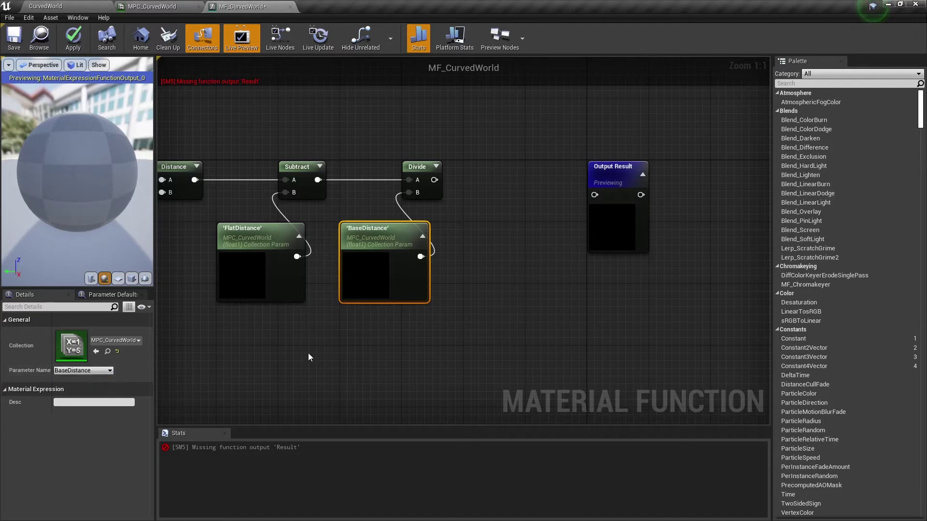
Step: Select the whole node chain and shift it left to free space after Divide
right_click_drag(308, 353, 254, 374)
right_click_drag(413, 294, 525, 282)
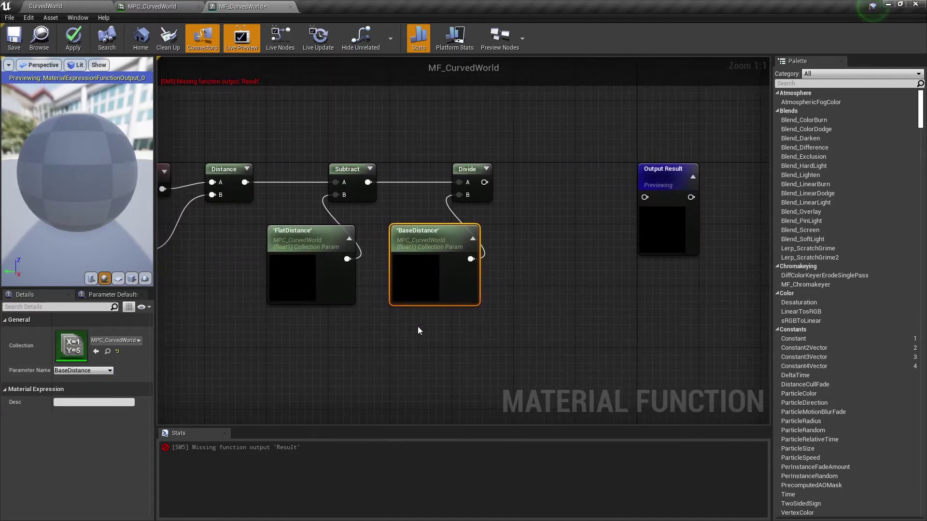
right_click_drag(418, 326, 542, 341)
left_click_drag(637, 349, 239, 161)
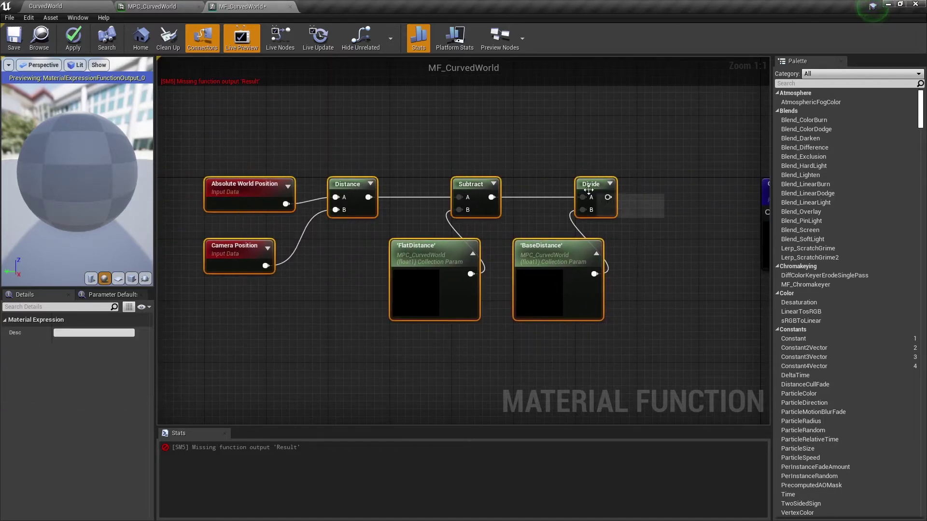
left_click_drag(593, 184, 419, 183)
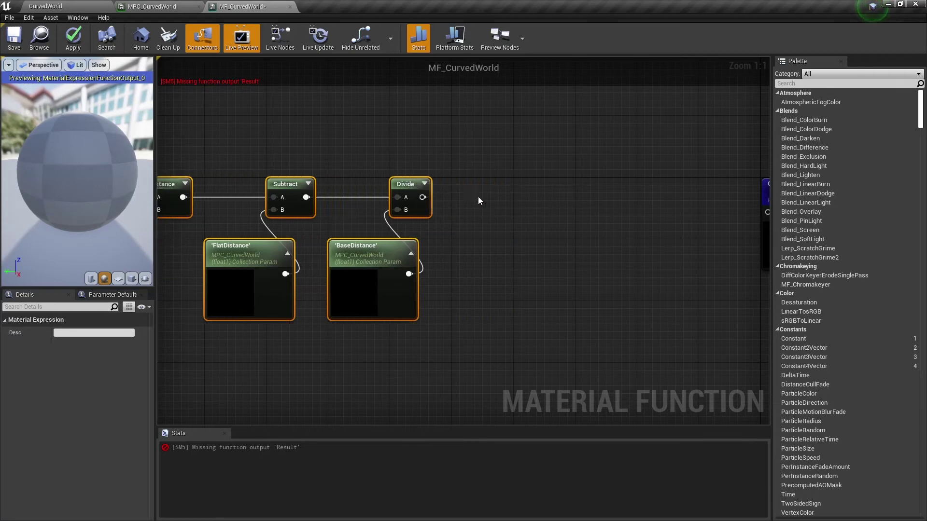
right_click_drag(477, 201, 408, 223)
Step: Raise the Divide result to a Power using the CurveExp collection parameter as exponent
left_click(404, 229)
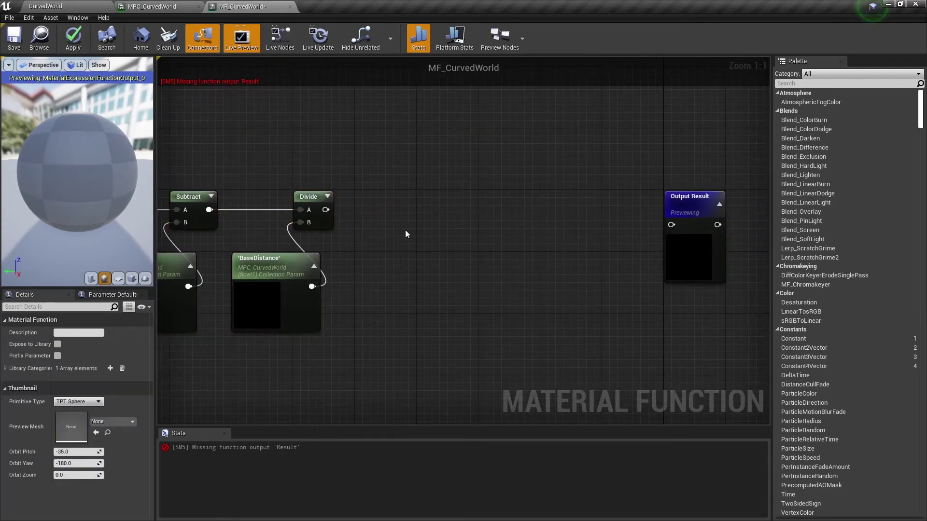
left_click_drag(334, 212, 407, 213)
type("pow")
key("Return")
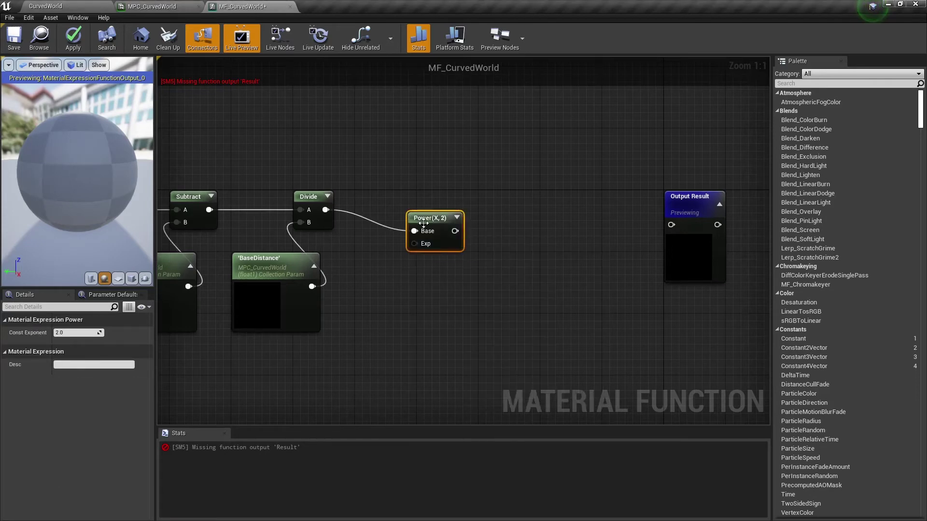
left_click_drag(424, 223, 368, 263)
type("collection")
key("Return")
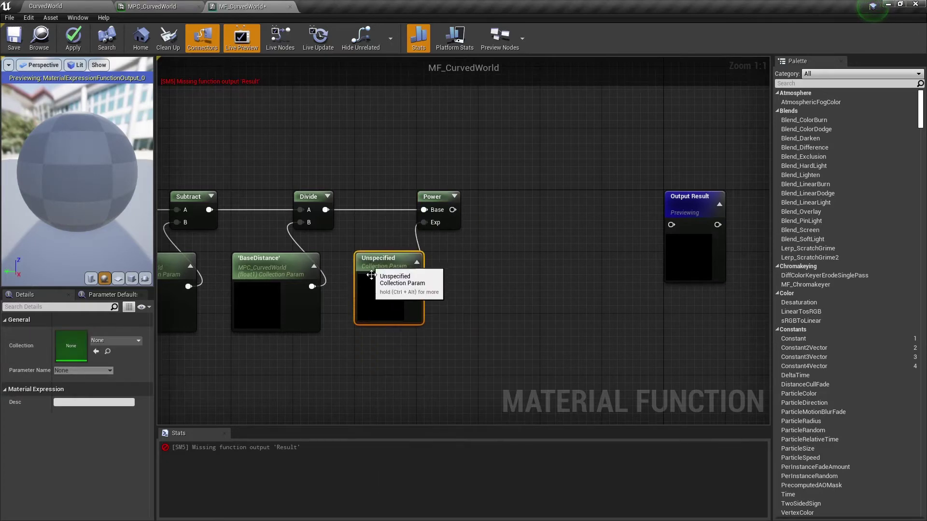
left_click(108, 342)
left_click(128, 205)
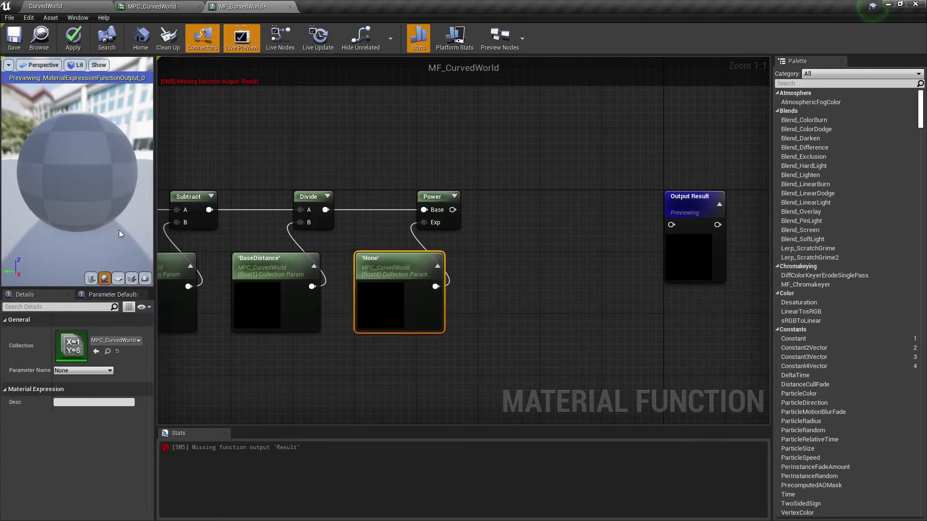
left_click(95, 371)
left_click(66, 384)
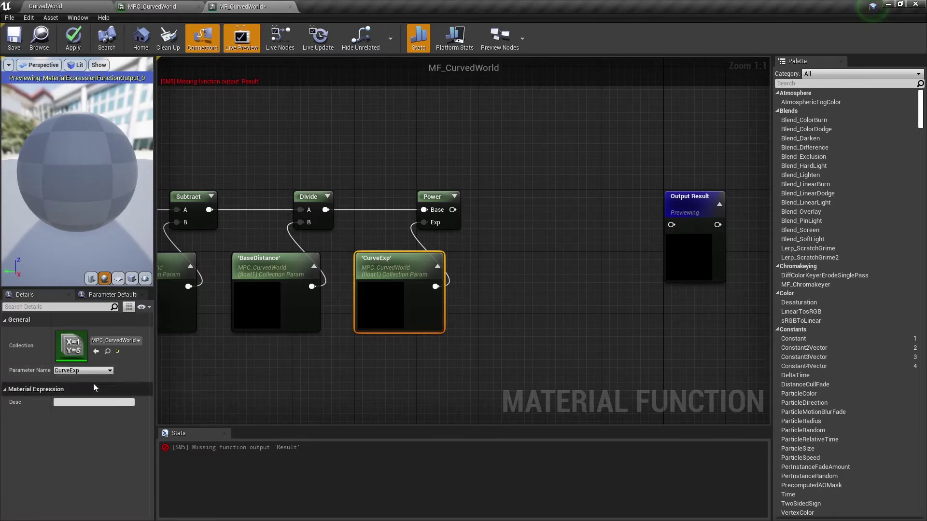
right_click_drag(480, 328, 357, 328)
Step: Multiply the Power result by the Direction collection parameter and wire it into Output Result
left_click_drag(316, 215, 391, 218)
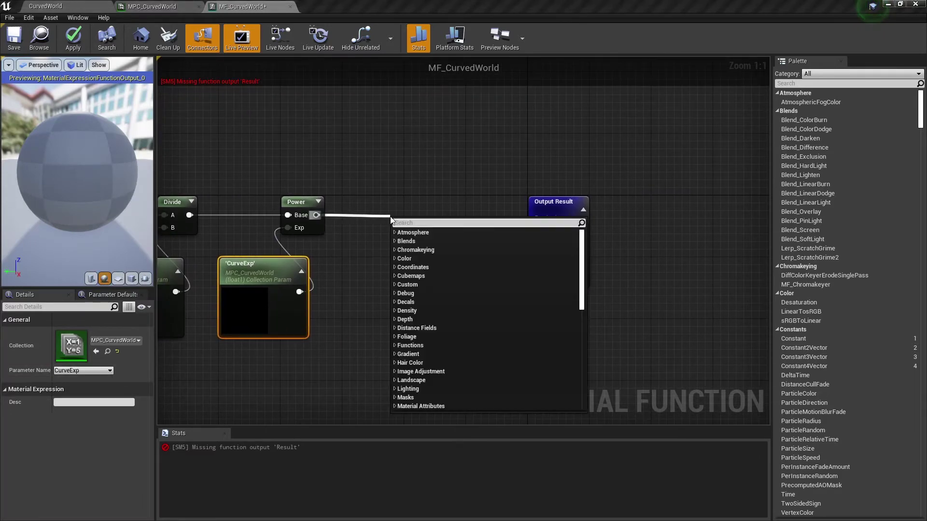
type("mul")
key("Return")
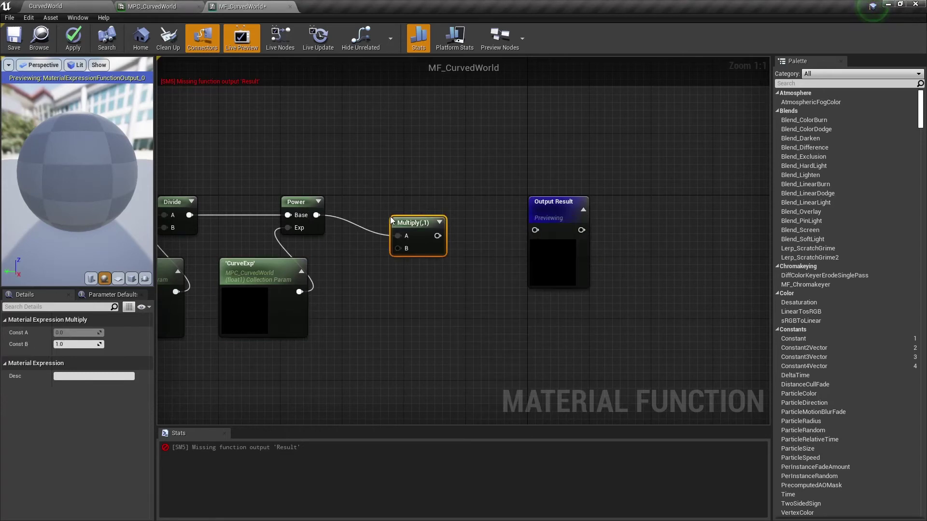
left_click_drag(403, 231, 417, 234)
left_click_drag(382, 292, 365, 270)
type("collection")
key("Return")
left_click(118, 340)
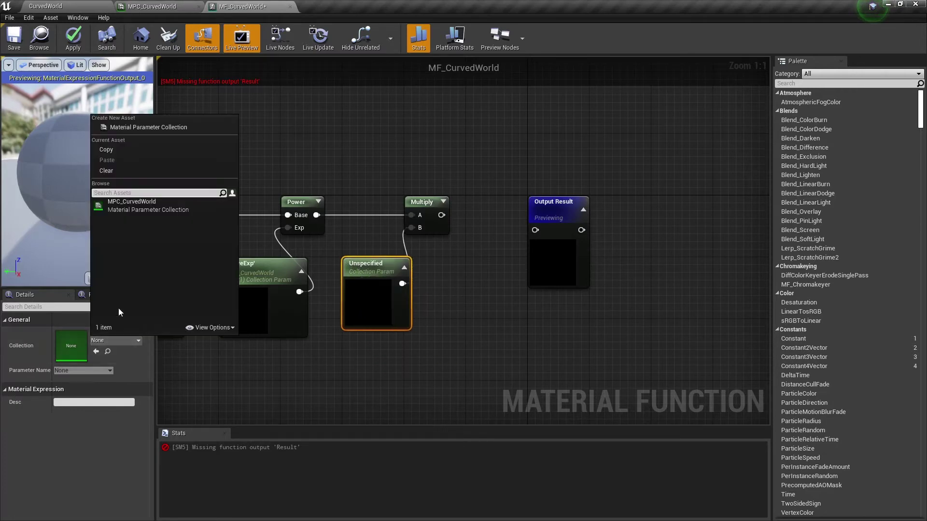
left_click(126, 207)
left_click_drag(526, 231, 527, 235)
right_click_drag(318, 149, 358, 160)
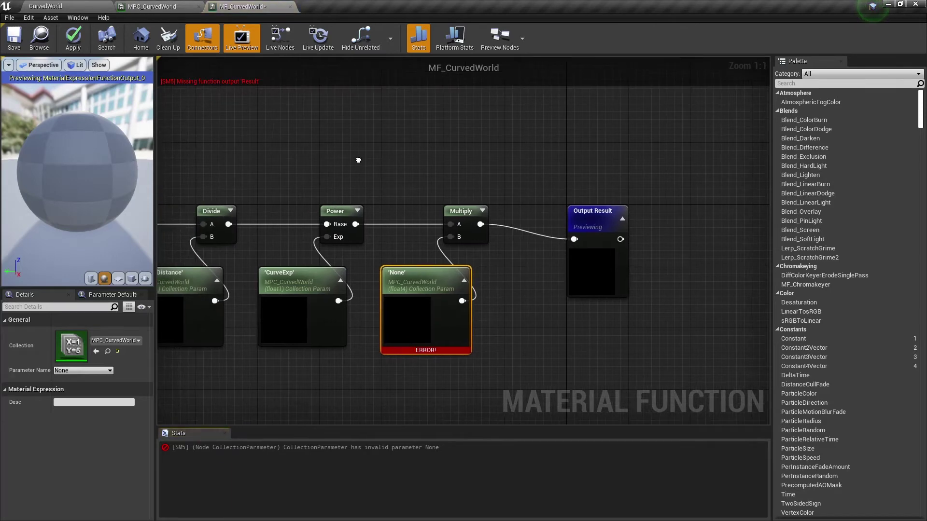
left_click(81, 370)
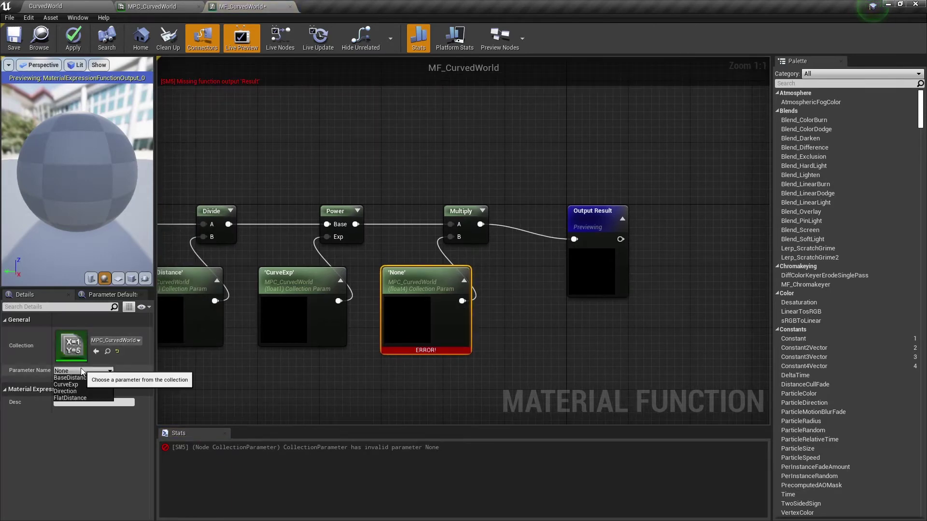
left_click(72, 391)
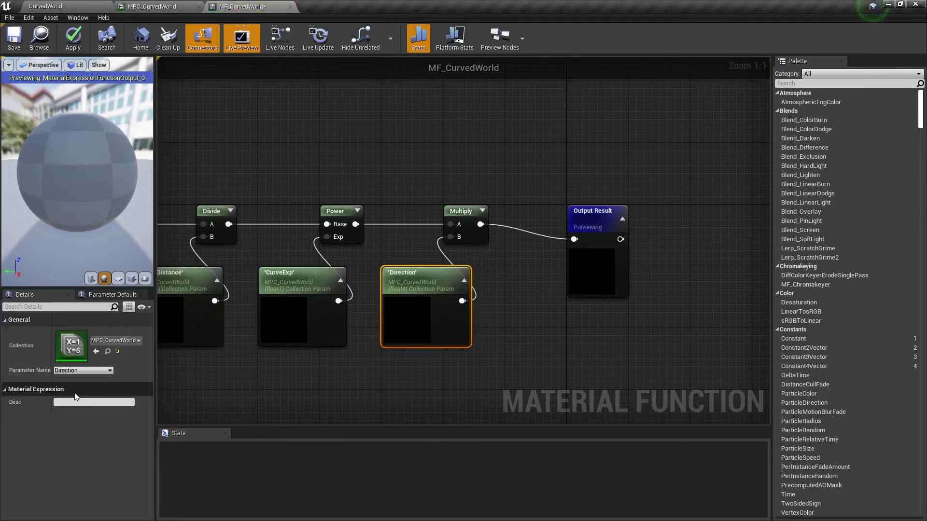
right_click_drag(266, 376, 355, 366)
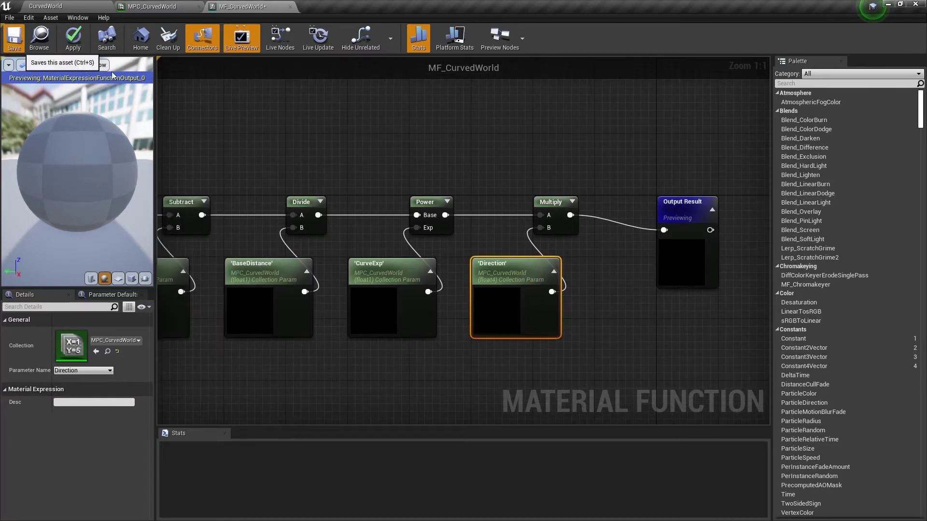
right_click_drag(236, 135, 360, 123)
scroll(297, 124, "down", 1)
scroll(331, 138, "down", 1)
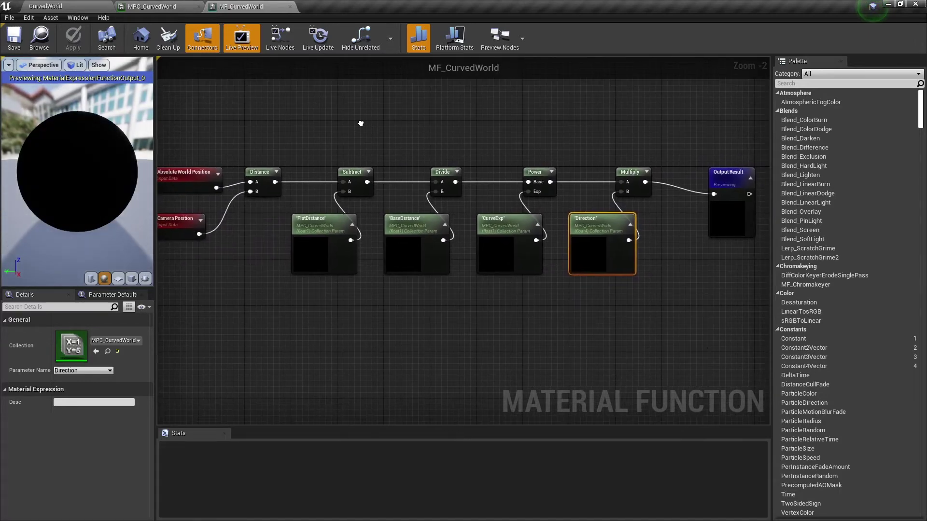
right_click_drag(325, 259, 318, 290)
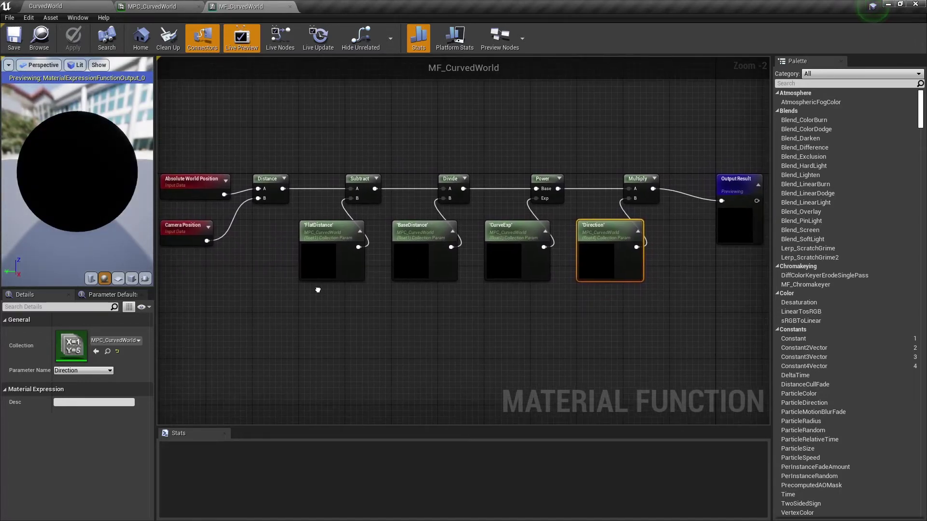
Step: Wire an MF_CurvedWorld function call into M_Floor's World Position Offset, then open M_Road
left_click(76, 5)
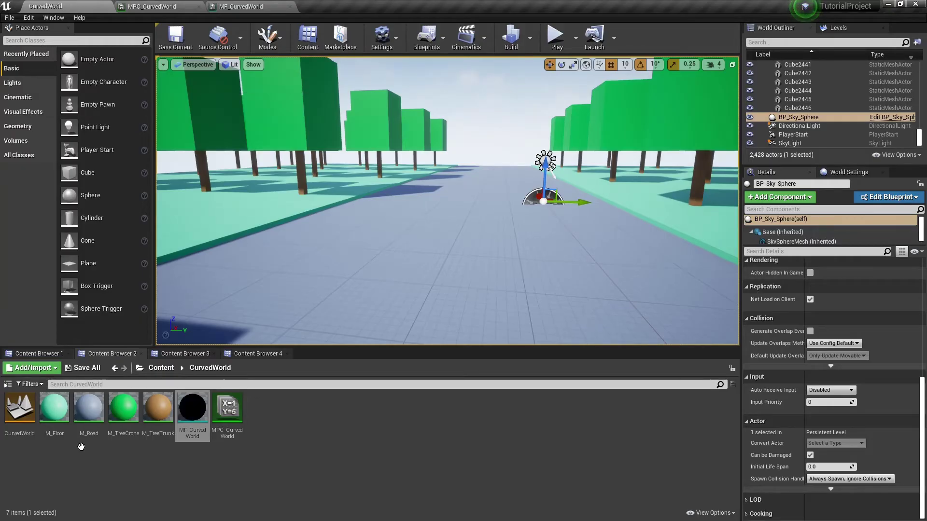
double_click(54, 408)
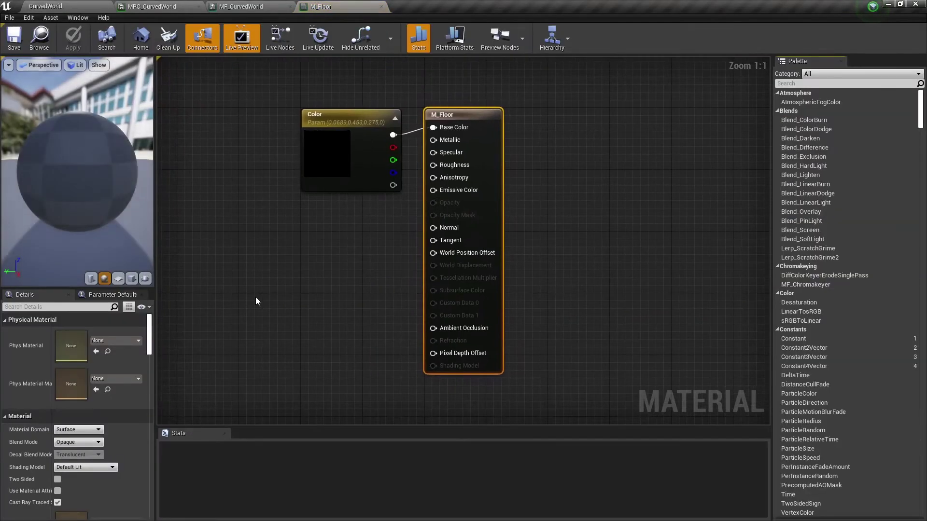
right_click_drag(256, 301, 272, 268)
right_click(322, 270)
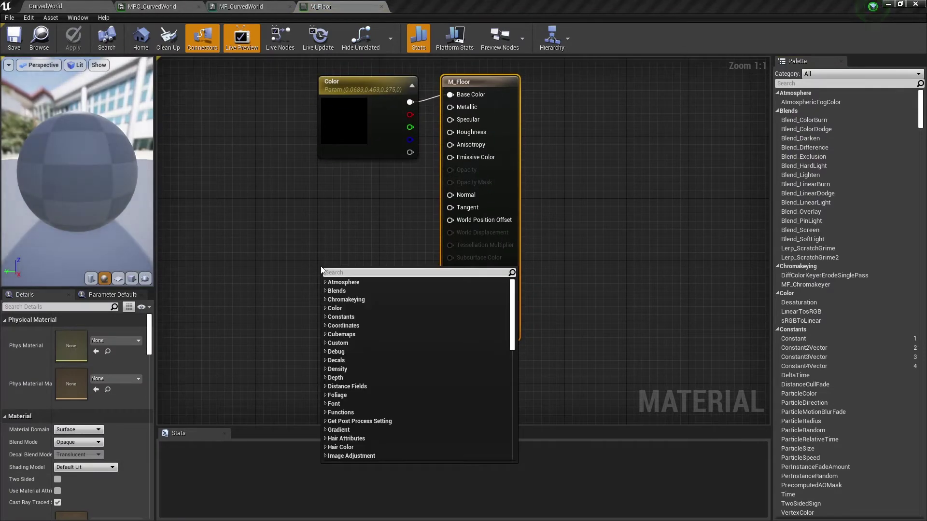
type("fun")
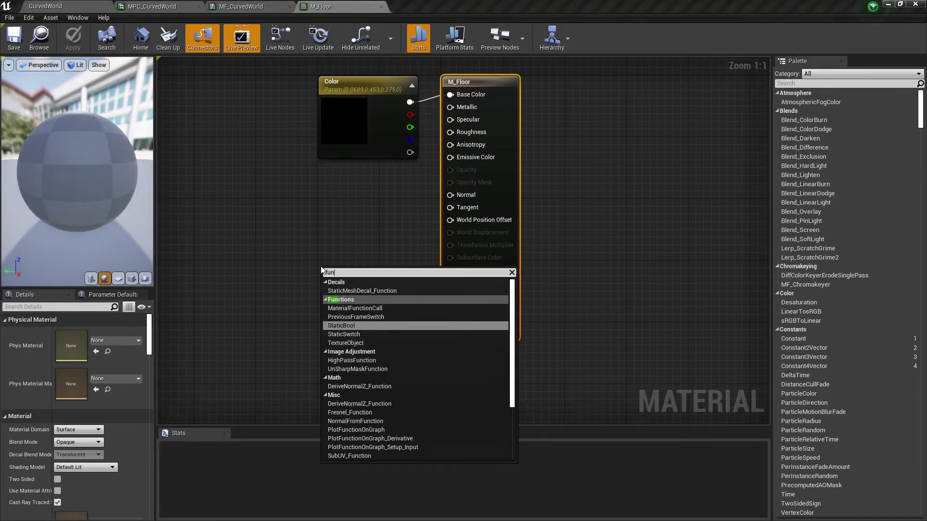
left_click(377, 308)
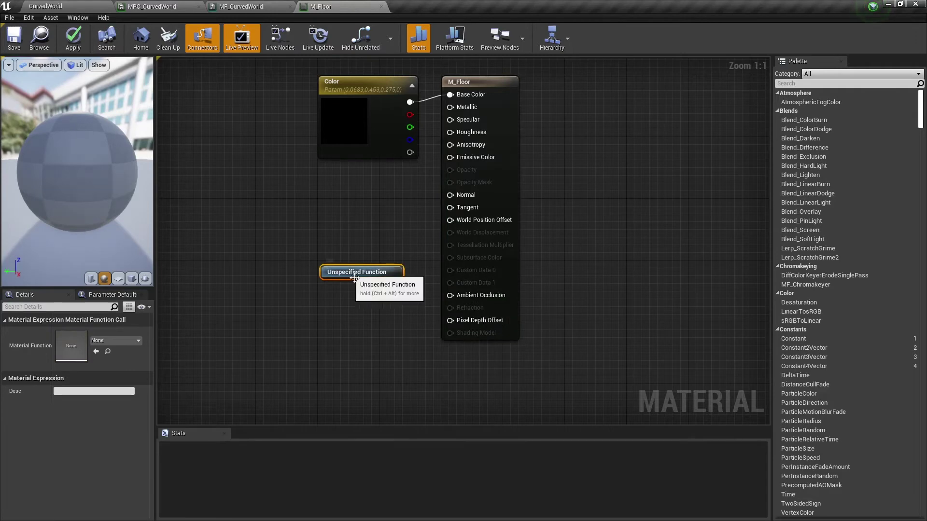
left_click(114, 341)
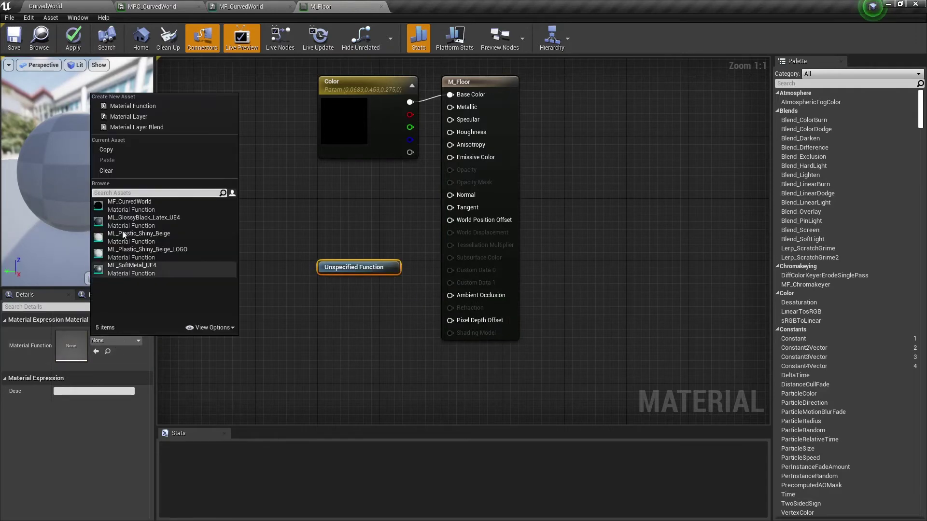
left_click(127, 205)
left_click_drag(380, 280, 421, 241)
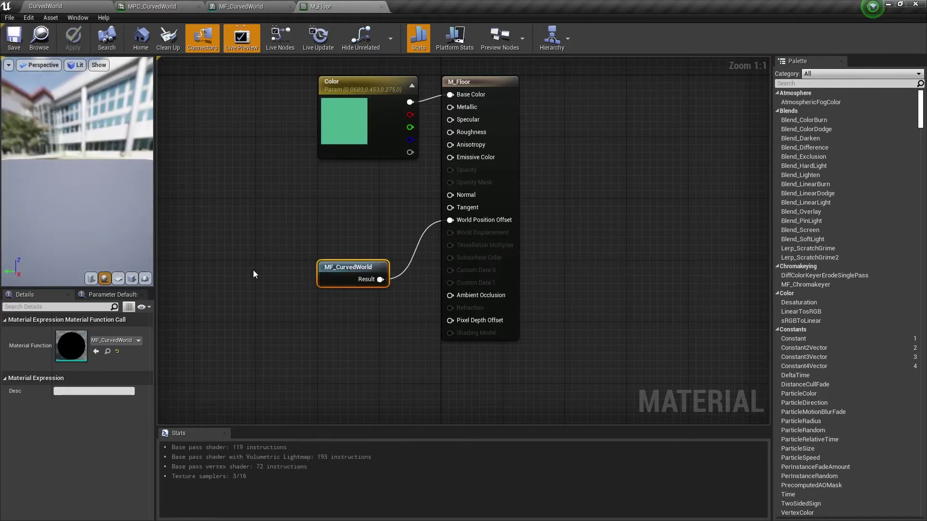
left_click(46, 6)
double_click(86, 433)
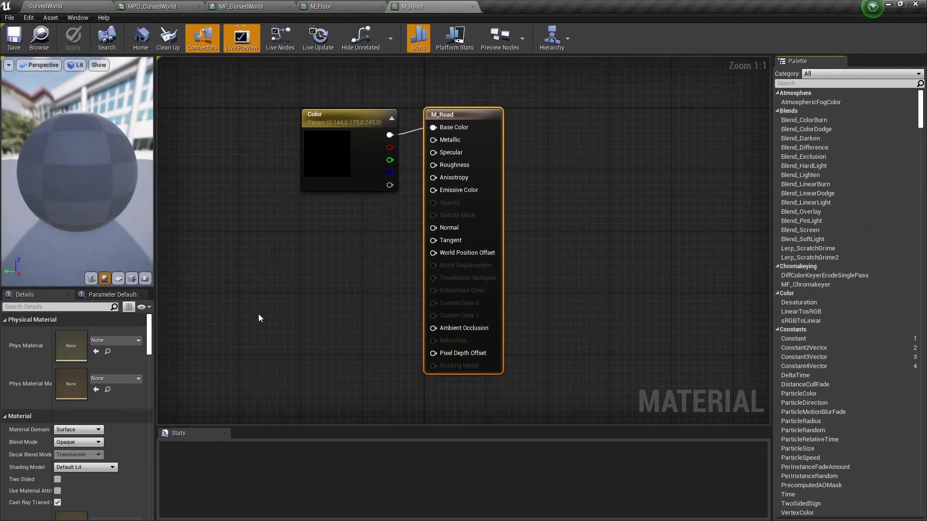
Step: Paste the MF_CurvedWorld node from M_Floor into M_Road, place it, and apply
left_click(353, 4)
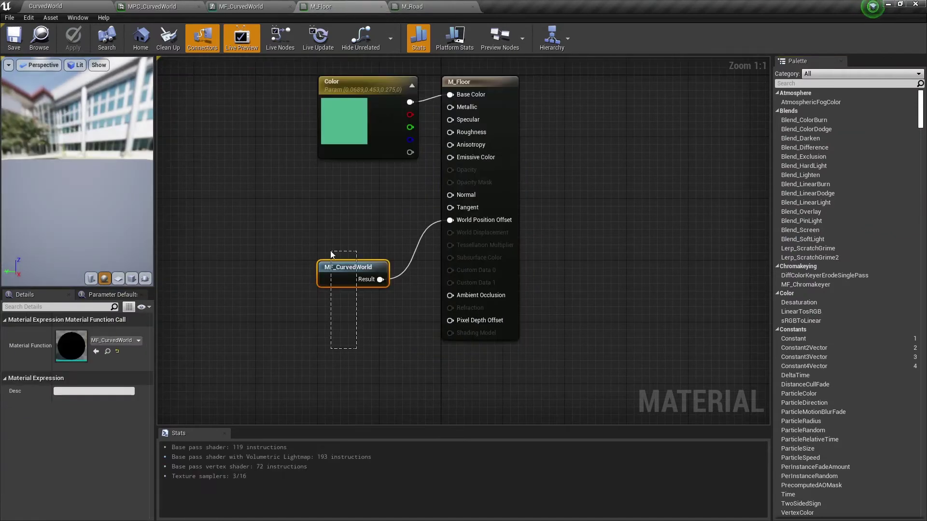
left_click(412, 7)
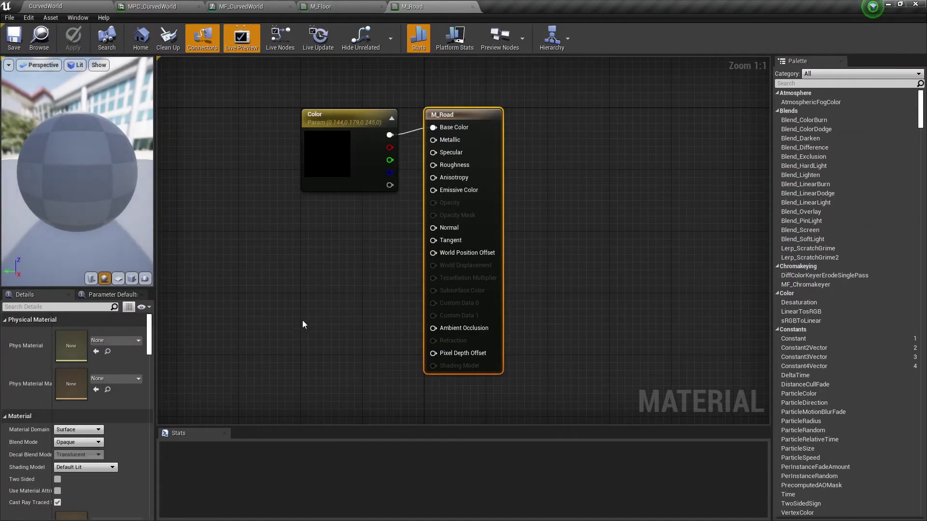
key("ctrl+v")
left_click_drag(338, 323, 435, 256)
left_click(14, 37)
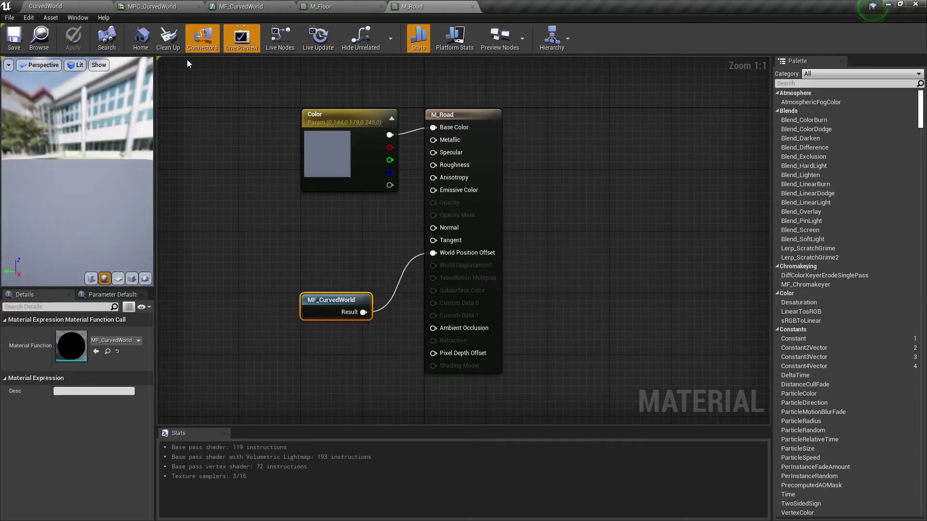
Step: Paste MF_CurvedWorld into M_TreeCrone and wire its Result to World Position Offset
left_click(48, 5)
left_click(118, 433)
double_click(119, 434)
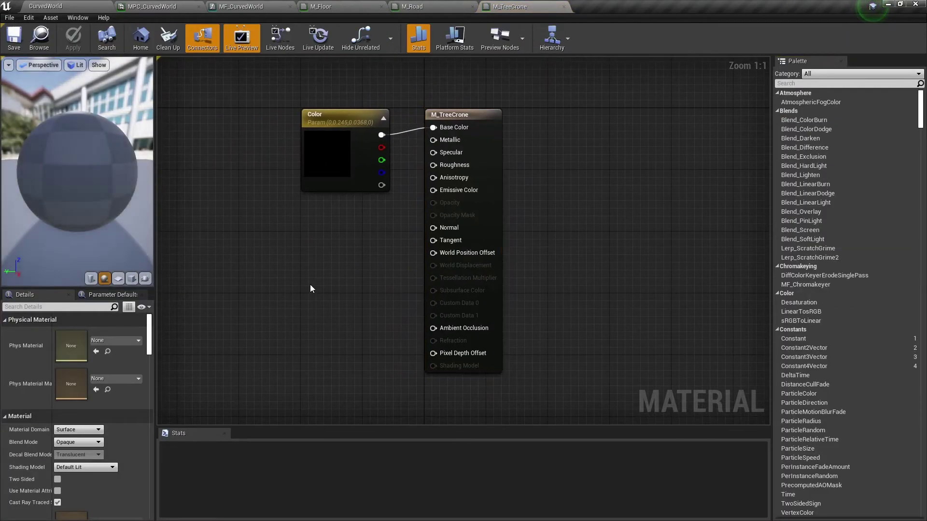
key("ctrl+v")
left_click_drag(330, 320, 378, 303)
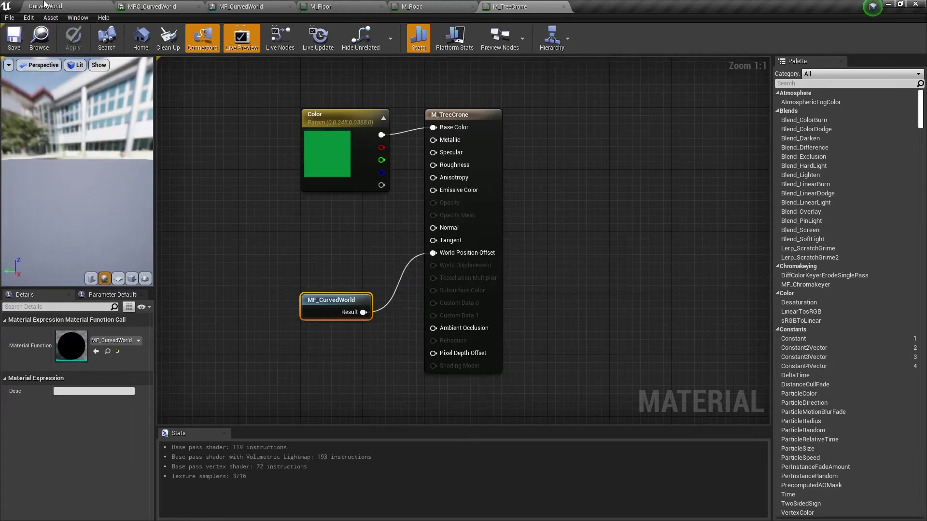
Step: Paste MF_CurvedWorld into M_TreeTrunk, wire it to World Position Offset, and return to the level
left_click(60, 4)
double_click(131, 416)
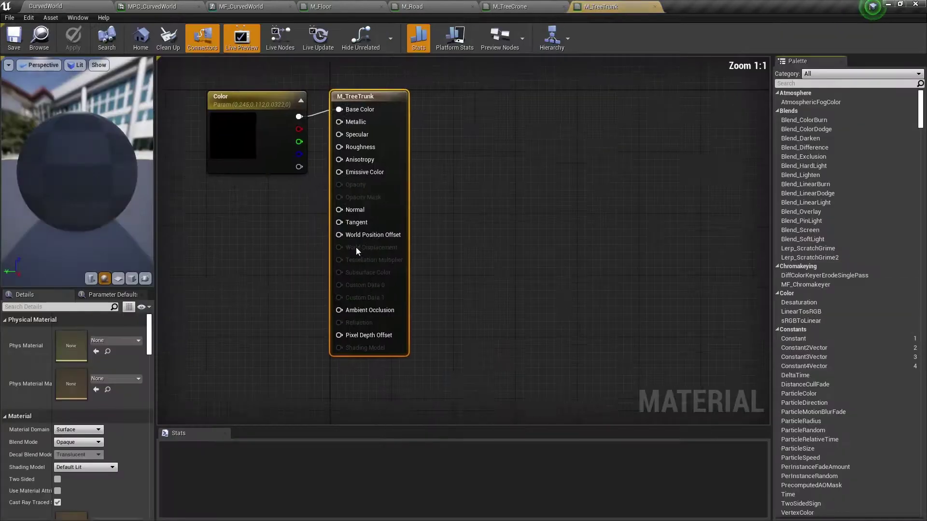
left_click(315, 305)
key("ctrl+v")
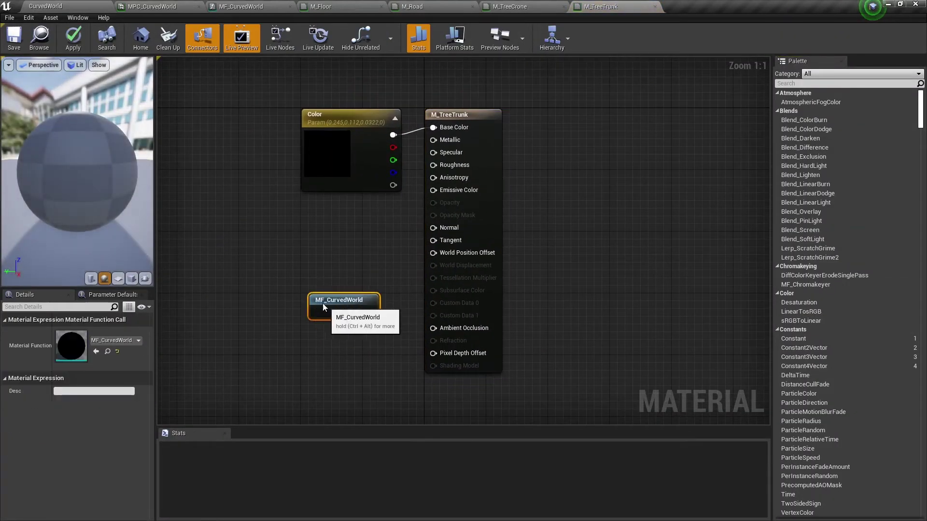
left_click_drag(363, 313, 433, 253)
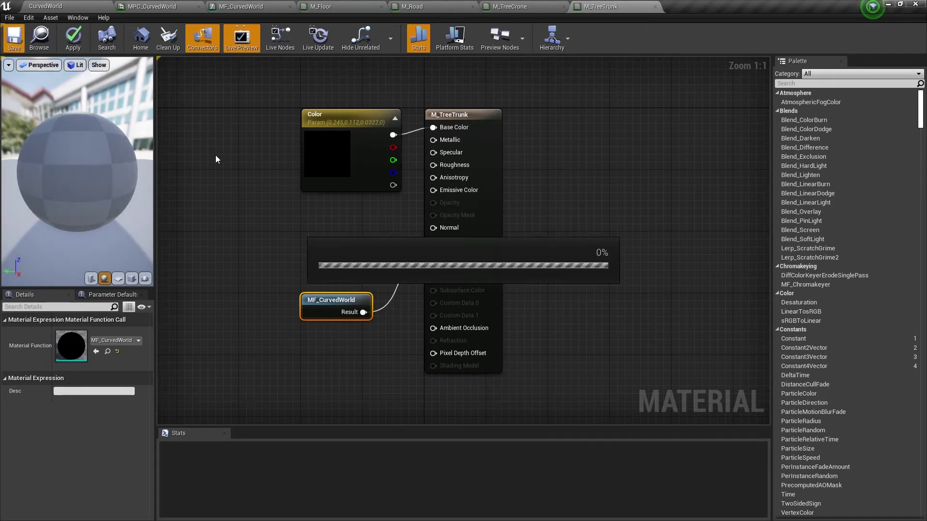
left_click(72, 5)
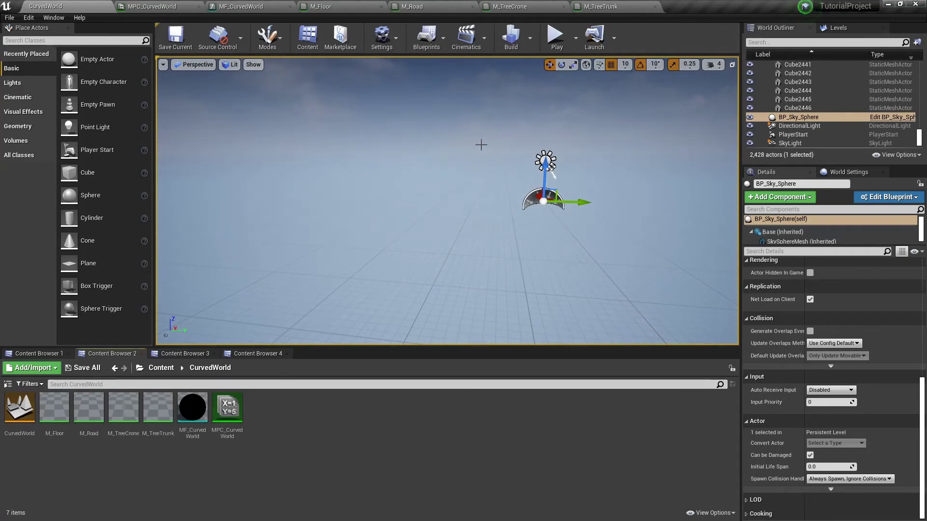
left_click(557, 43)
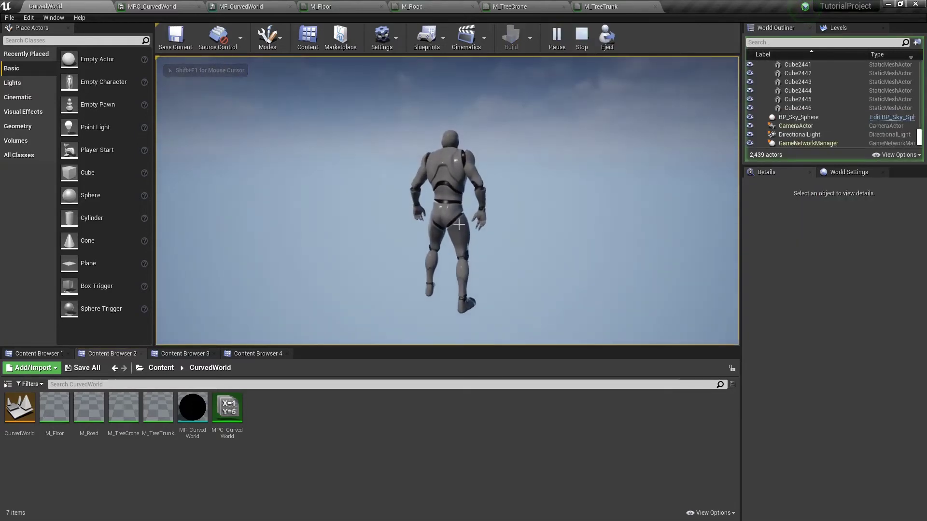
key("Escape")
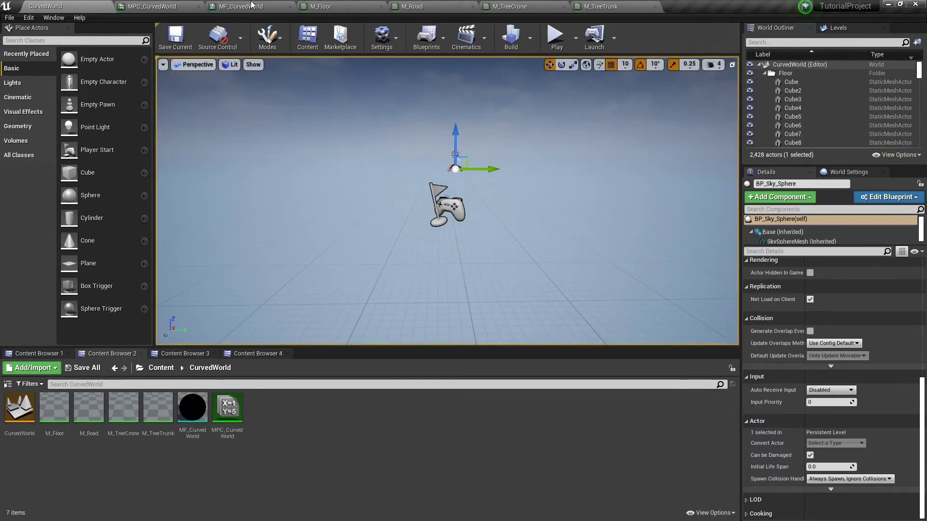
Step: Detach the MPC_CurvedWorld editor into a floating window positioned over the level view
left_click(164, 5)
left_click_drag(166, 13, 568, 295)
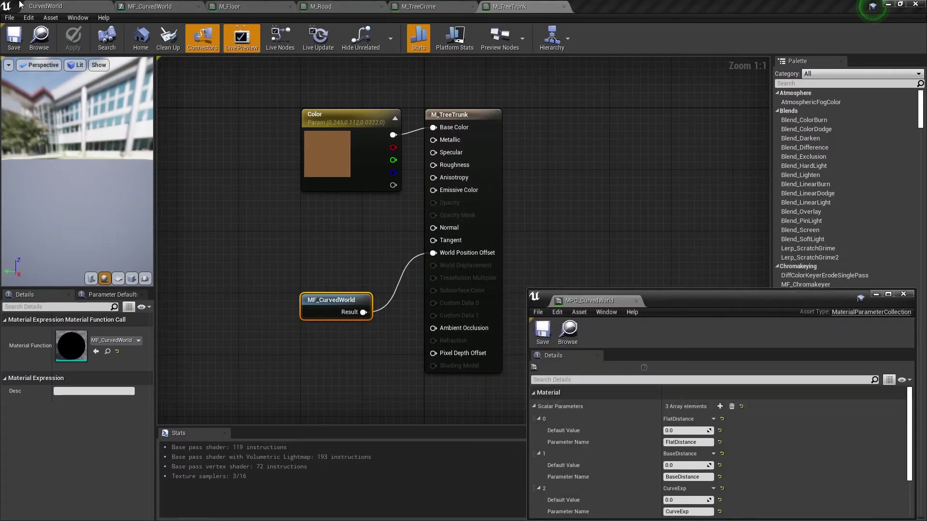
left_click(68, 5)
left_click_drag(668, 297, 661, 285)
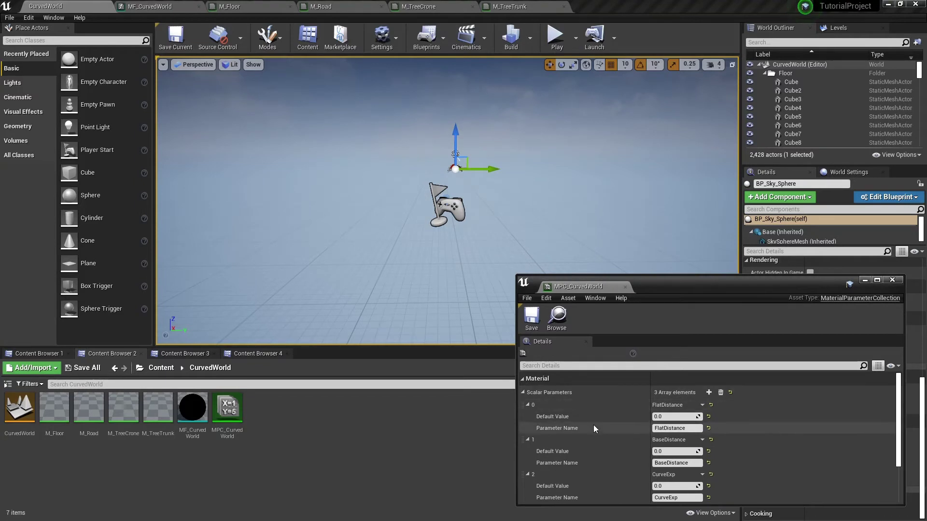
Step: Set the BaseDistance default value to 200
left_click(671, 455)
type("20")
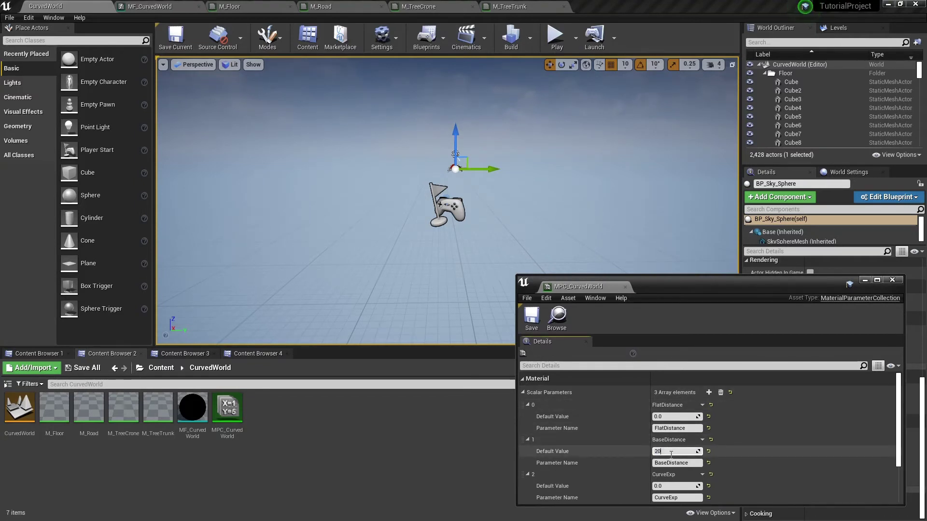
type("0")
key("Return")
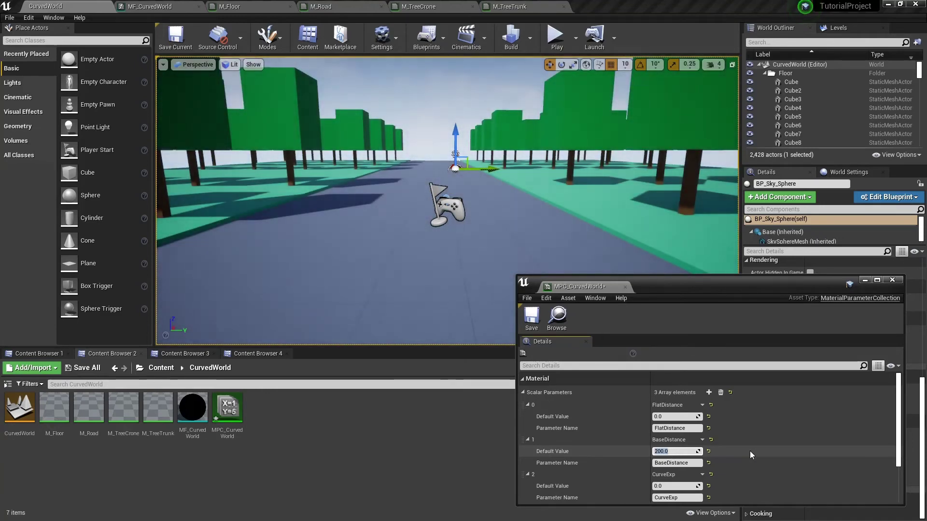
scroll(760, 453, "down", 2)
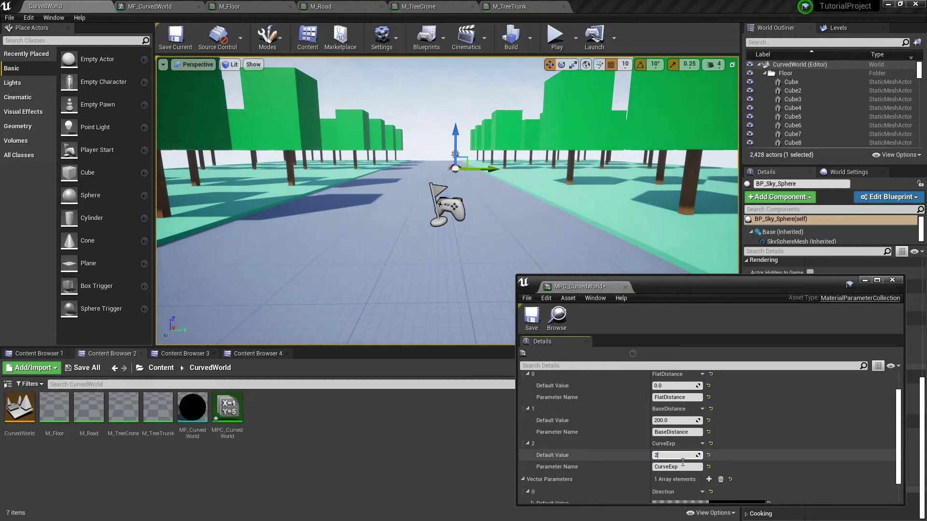
scroll(585, 448, "down", 2)
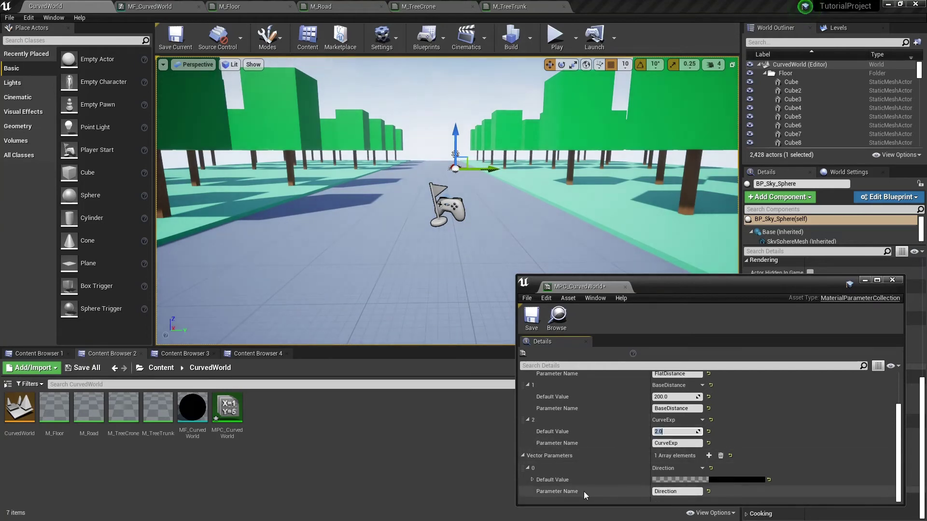
Step: Set Direction's B component to -1 and minimise the parameter collection window
left_click(531, 479)
scroll(618, 481, "down", 3)
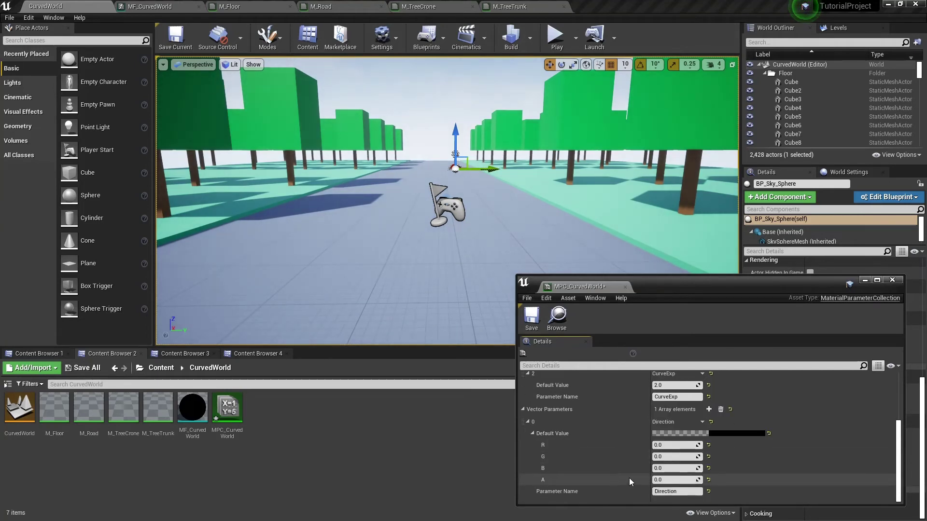
left_click(676, 472)
type("-1")
key("Return")
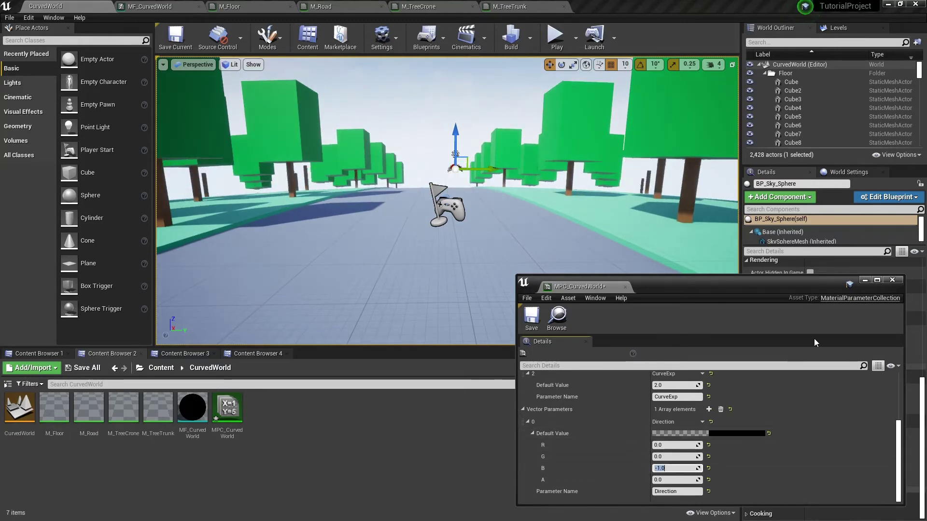
left_click(865, 281)
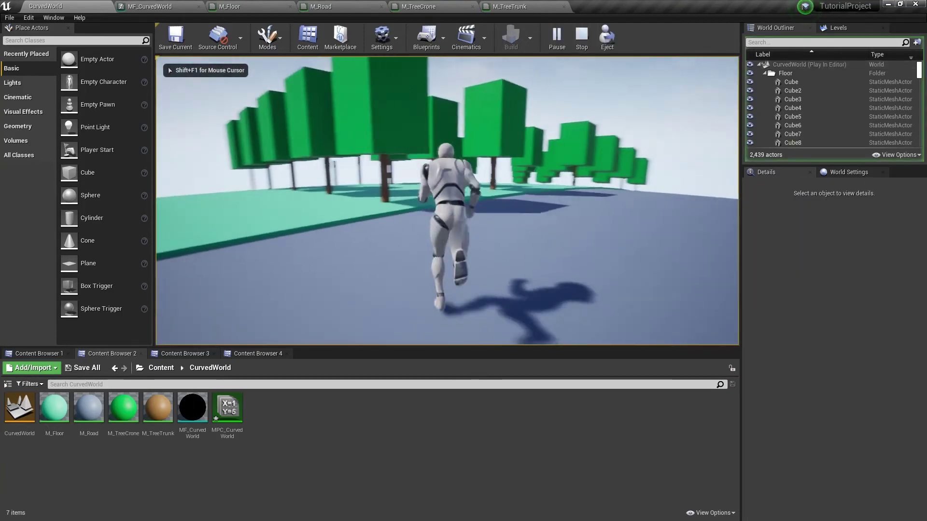
Step: Run the character forward and back along the road, then exit Play In Editor
key("w")
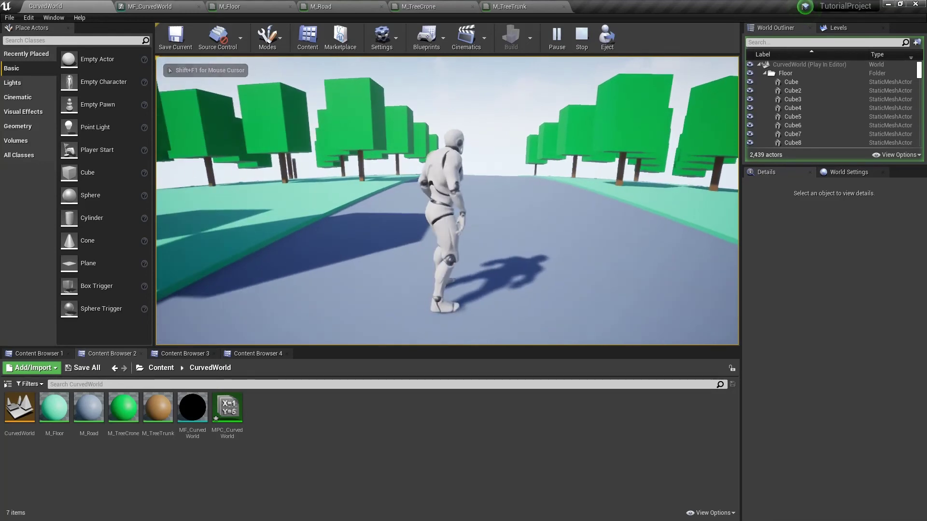
key("s")
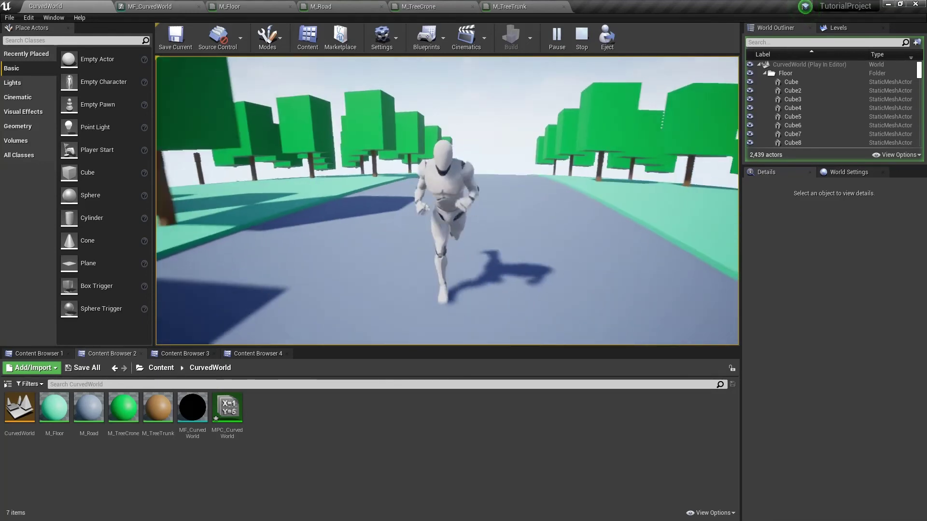
key("Escape")
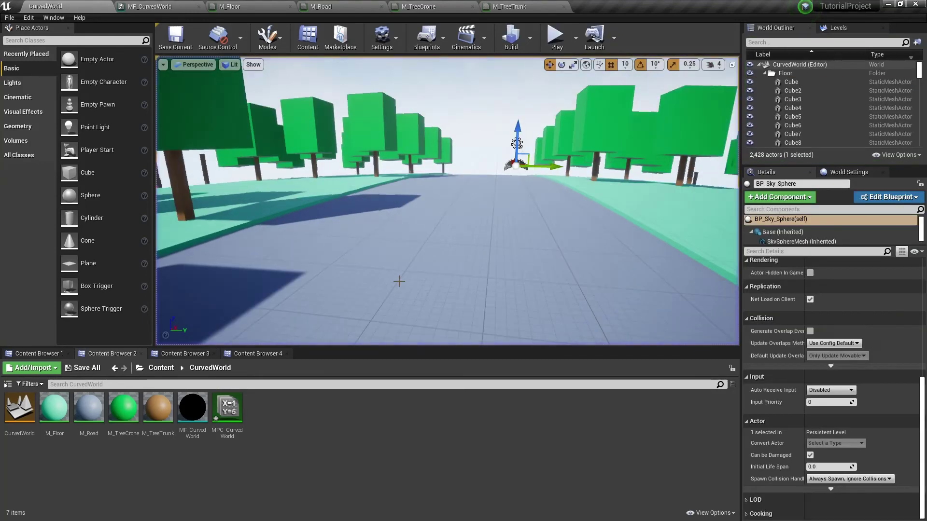
Step: Select the floor cubes from Cube to Cube2446 and set their Bounds Scale to 5
left_click(792, 82)
left_click_drag(919, 70, 921, 148)
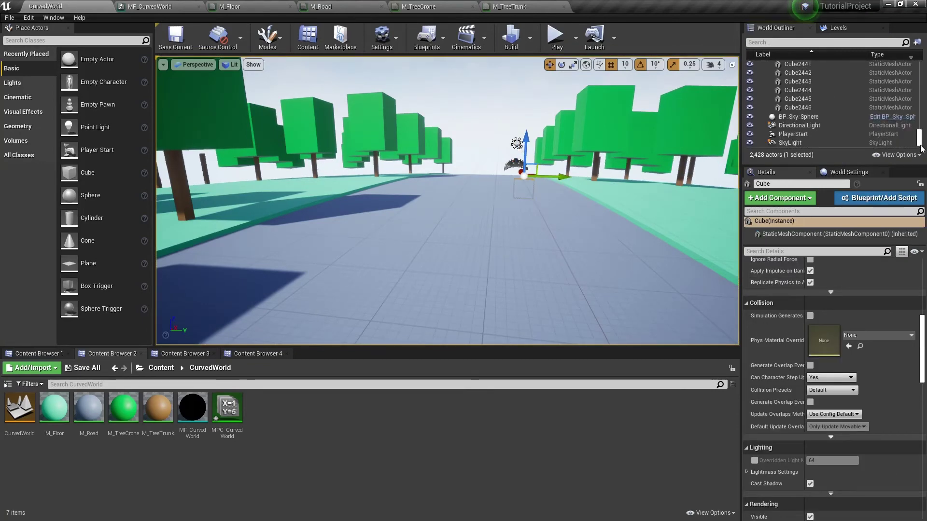
left_click(819, 107, "shift")
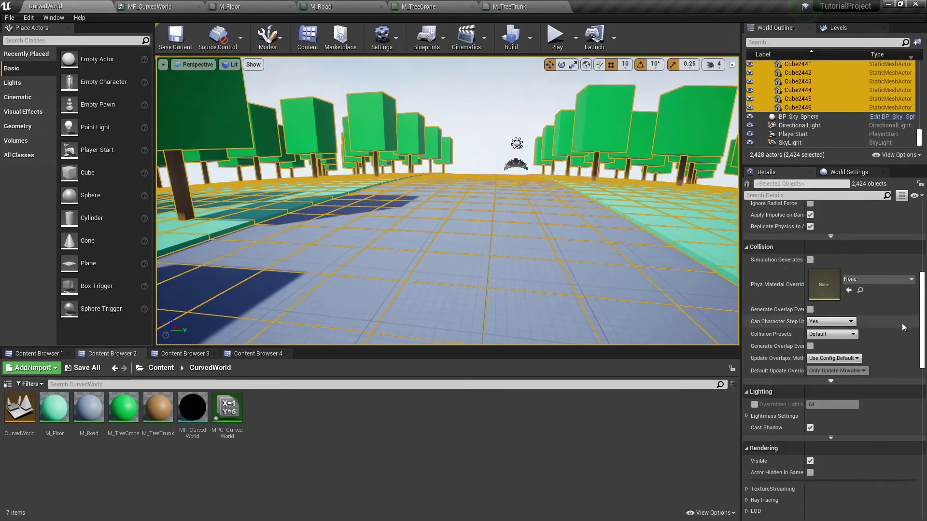
left_click_drag(923, 319, 923, 457)
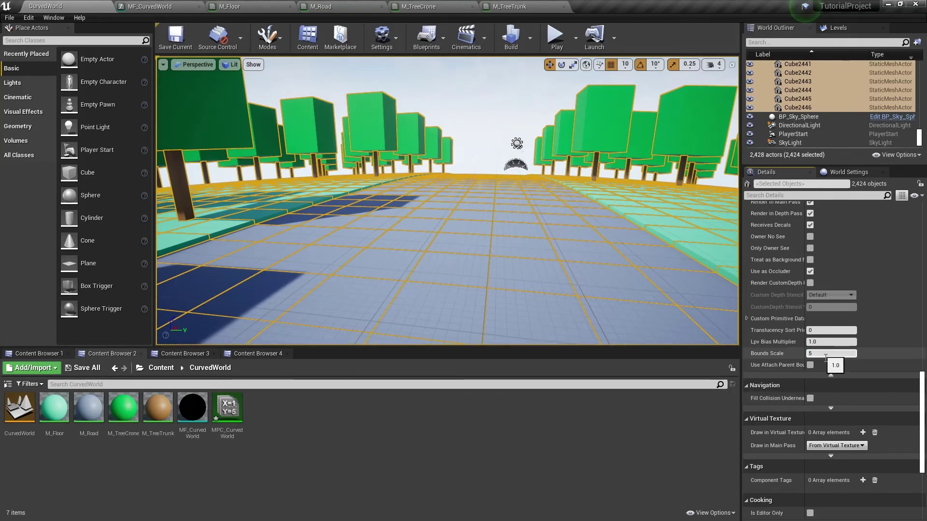
Step: Deselect the cubes and save the level and parameter collection
left_click(512, 112)
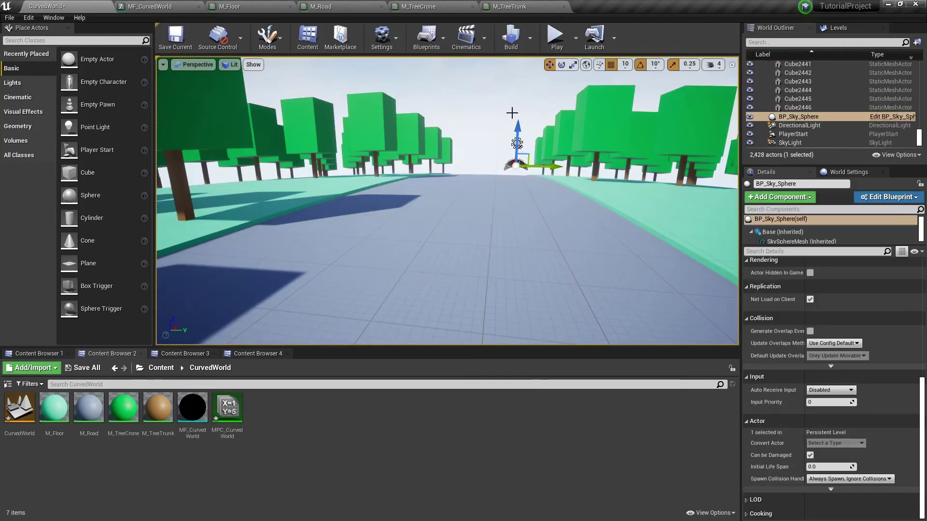
left_click(82, 368)
left_click(550, 354)
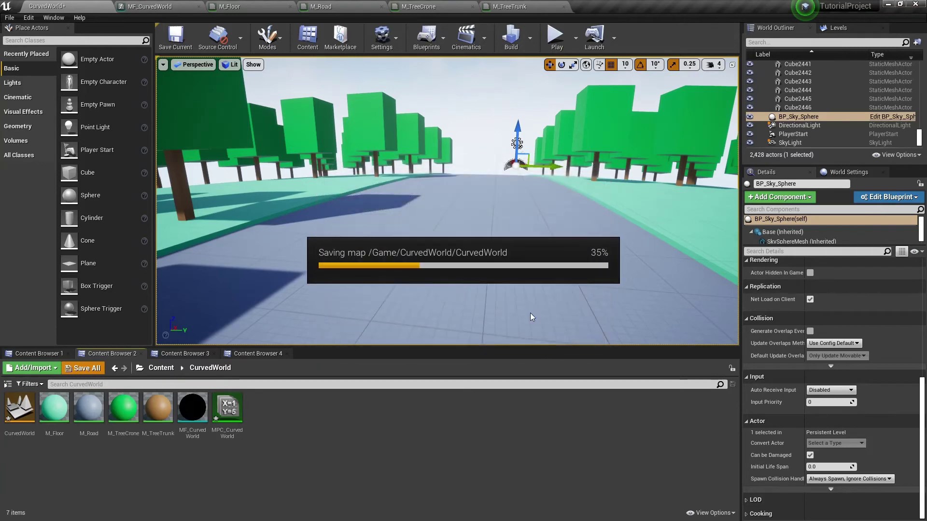
Step: Play-test running along the curved road with WASD, stop, and open MPC_CurvedWorld
left_click(556, 42)
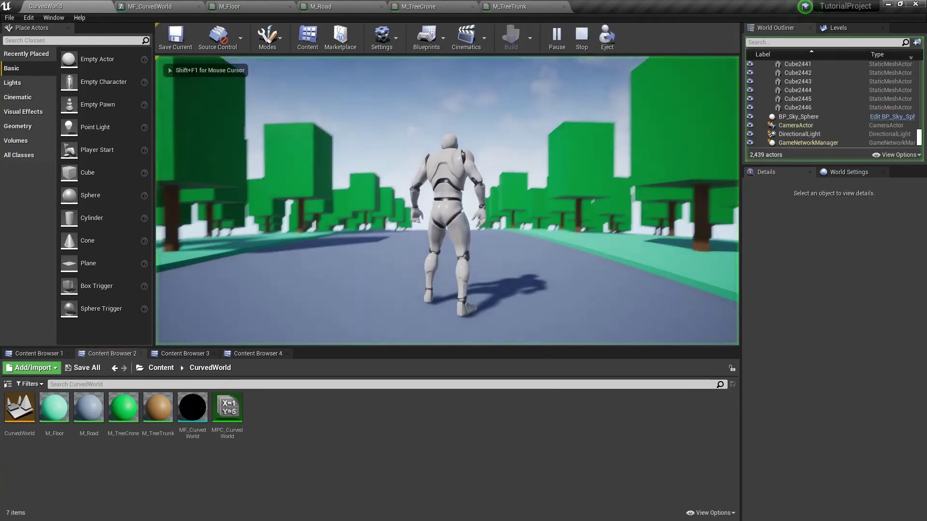
key("w")
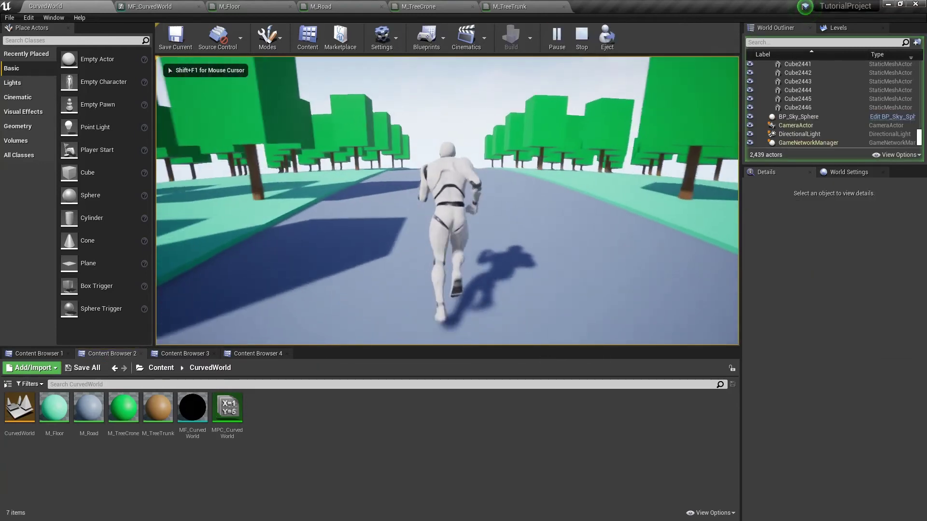
key("a")
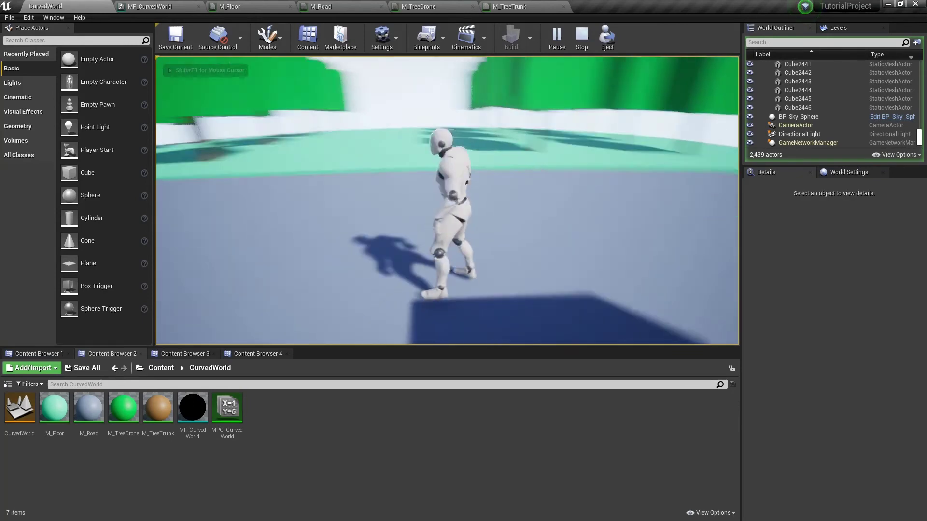
key("s")
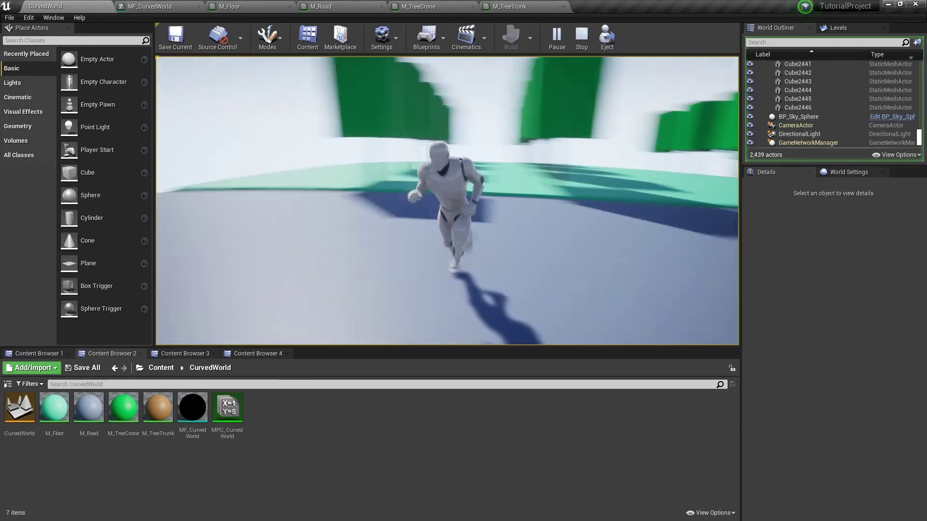
key("w")
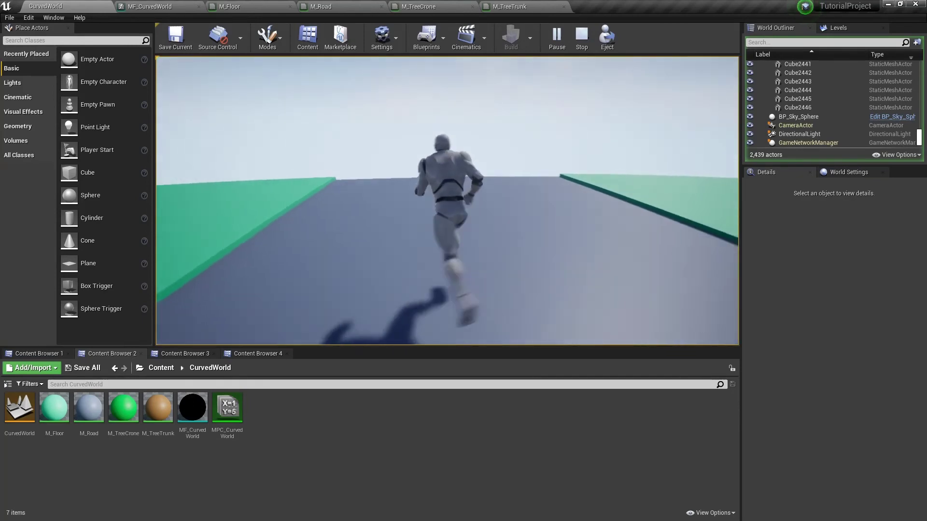
key("s")
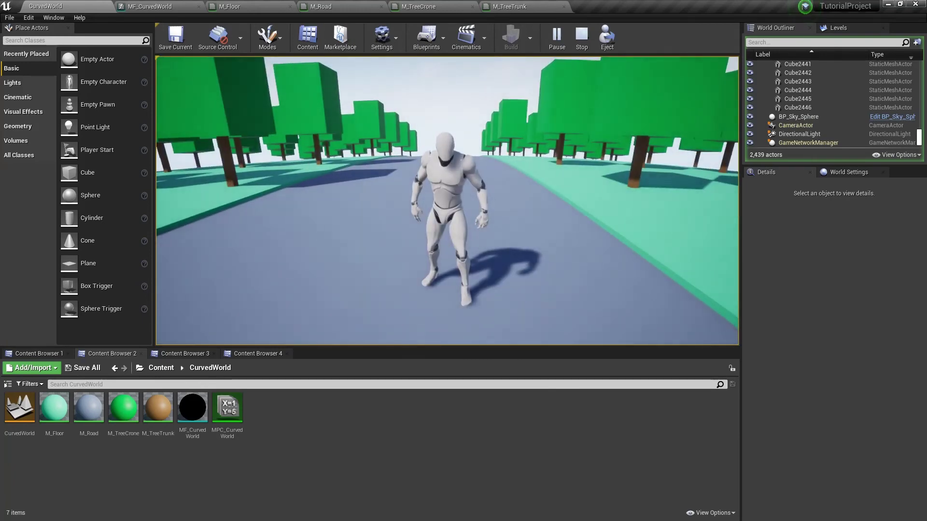
key("Escape")
double_click(226, 406)
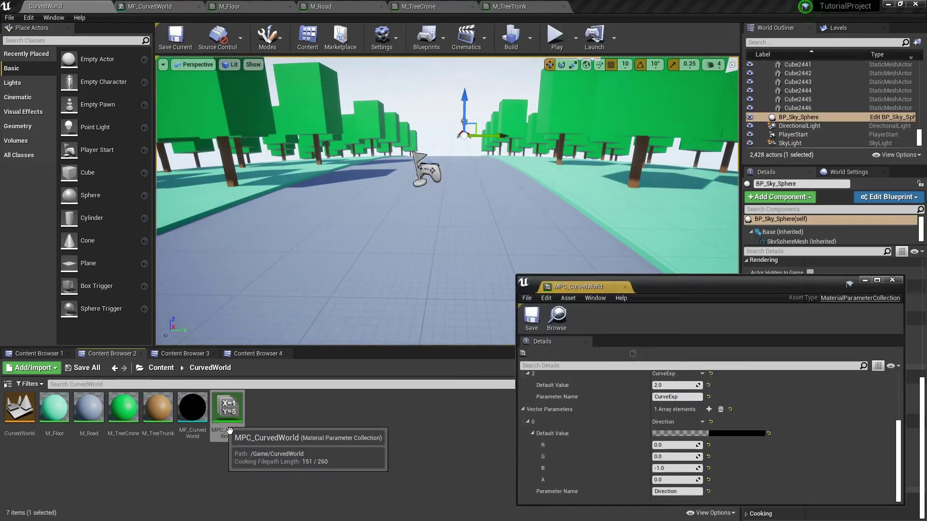
Step: Reposition the MPC window and drag CurveExp, then set it back to 2.0
left_click_drag(679, 293, 671, 255)
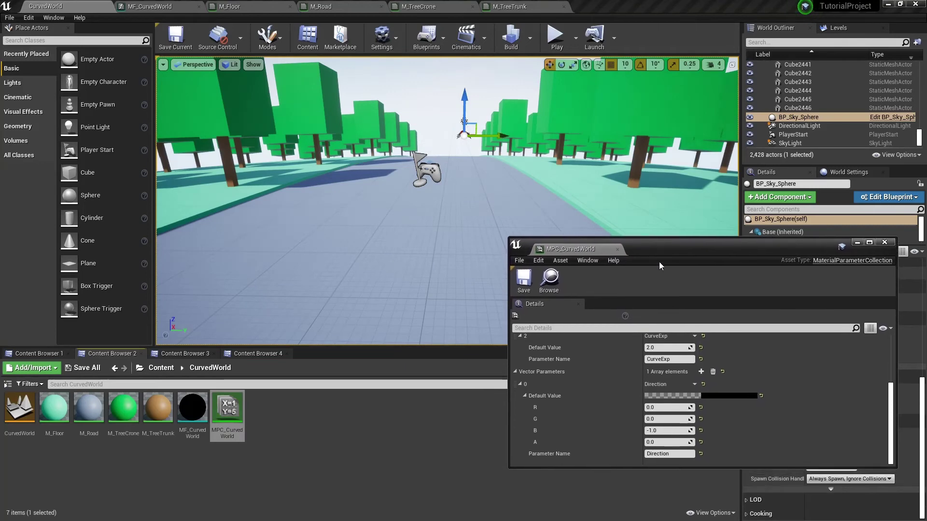
scroll(592, 425, "up", 5)
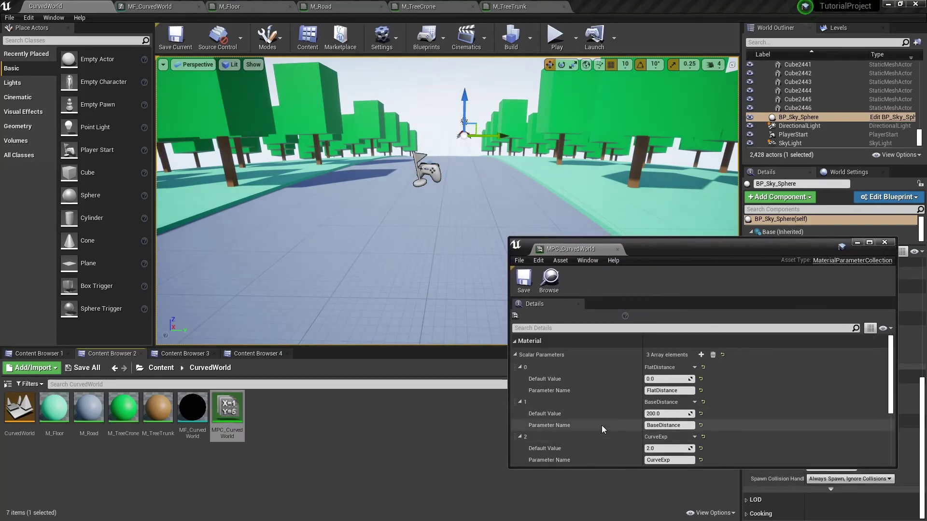
mouse_move(661, 449)
left_mouse_down()
mouse_move(690, 448)
mouse_move(659, 450)
left_mouse_up()
key("Return")
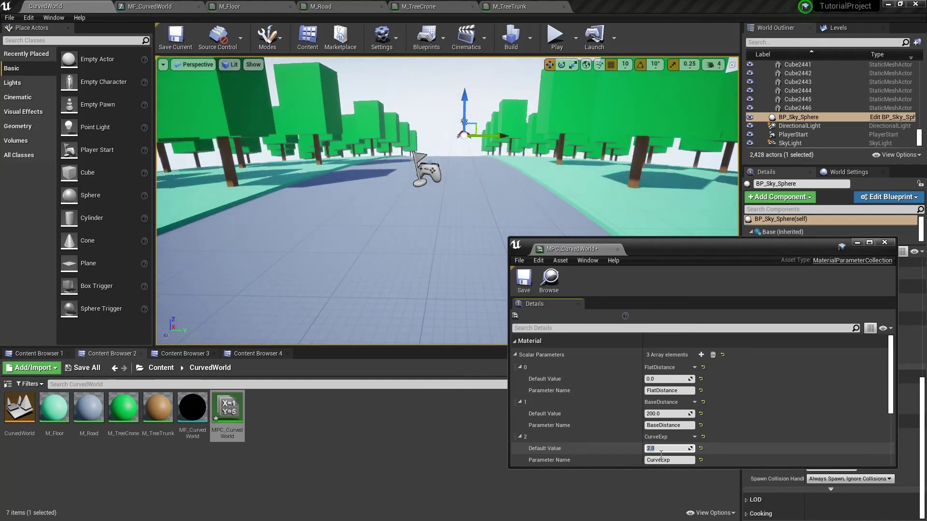
Step: Drag BaseDistance to about 98 and FlatDistance to about 1662, then start Play
mouse_move(668, 415)
left_mouse_down()
mouse_move(691, 415)
mouse_move(671, 415)
left_mouse_up()
left_click_drag(666, 413, 669, 383)
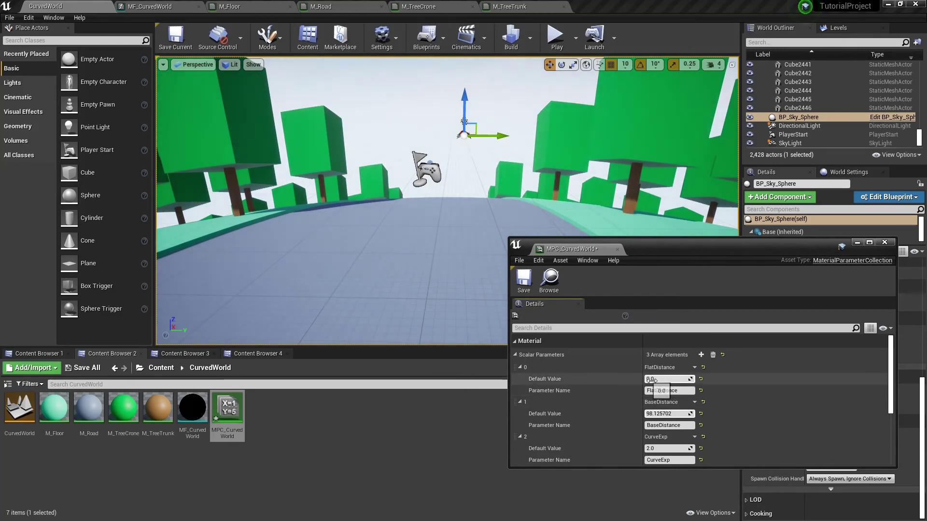
left_click_drag(669, 379, 686, 379)
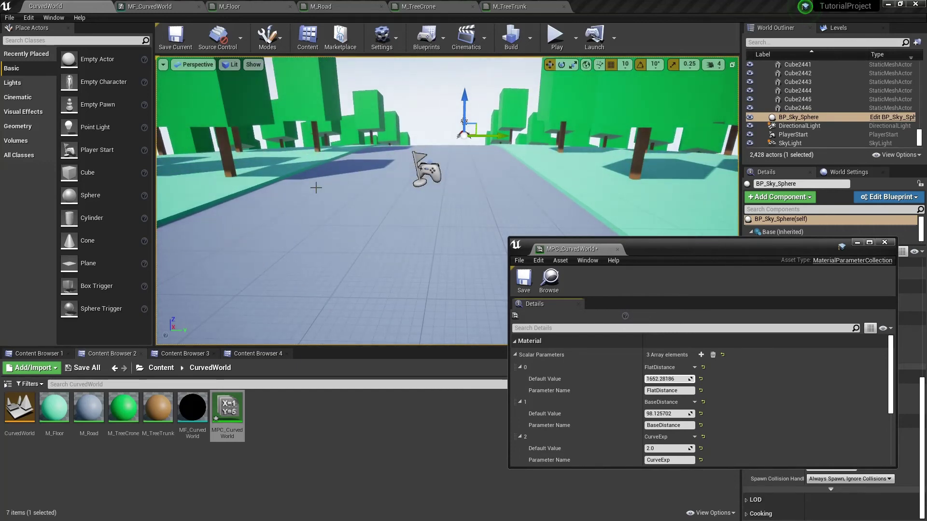
left_click(857, 242)
left_click(555, 37)
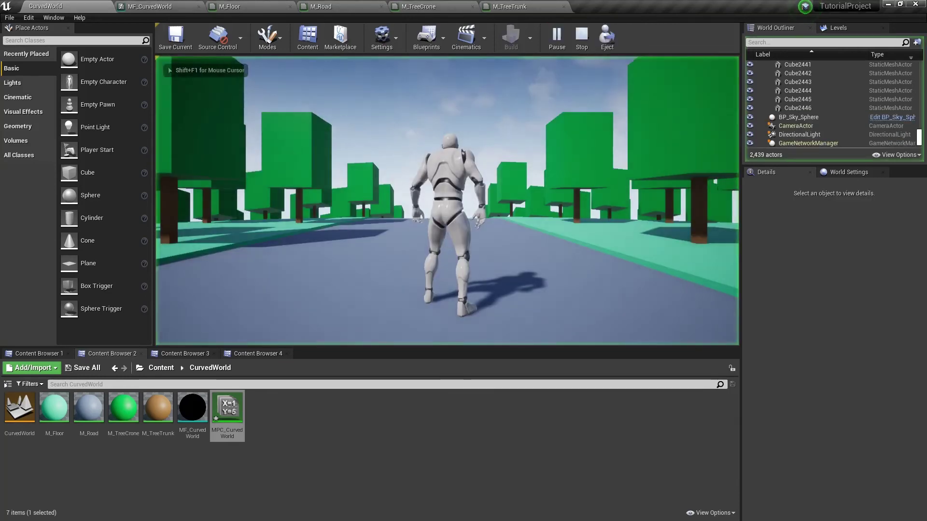
Step: Run the character forward along the road, then end the play session
key("w")
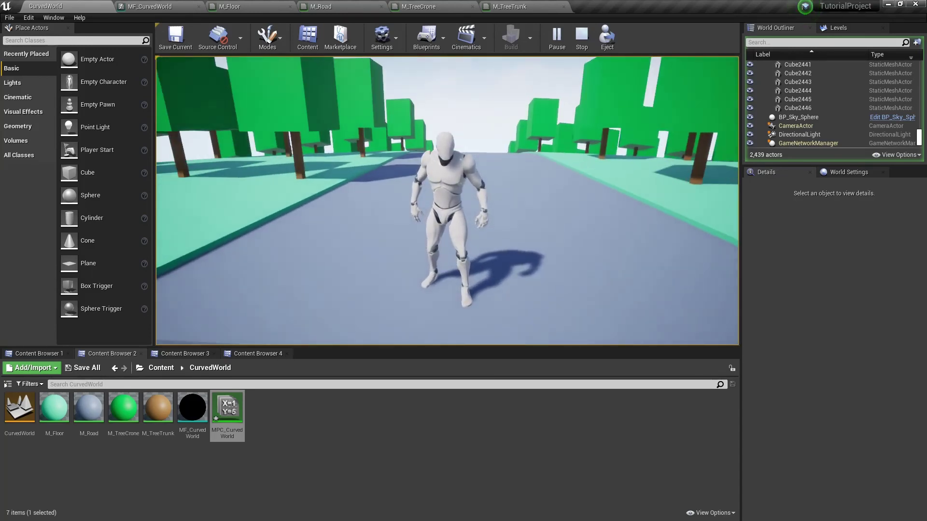
key("Escape")
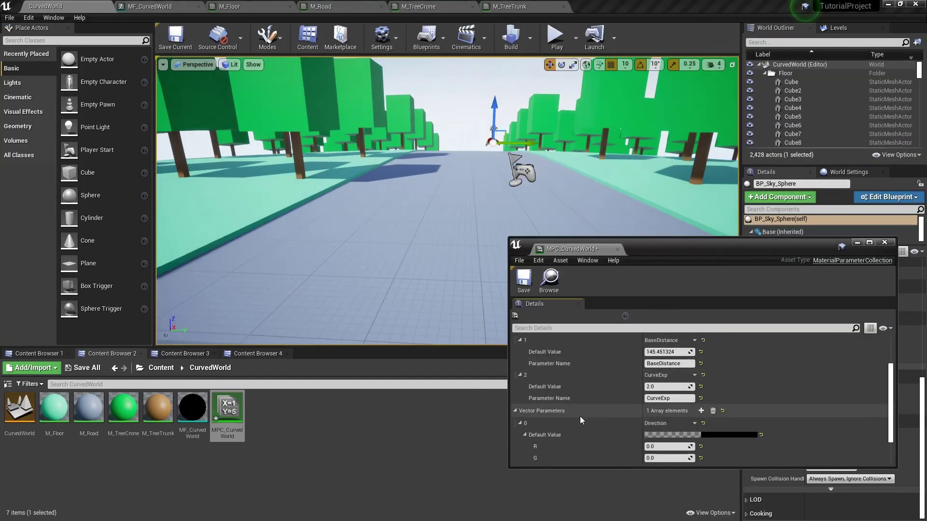
Step: Adjust the Direction vector's B and G components and reset R to its default
scroll(581, 416, "down", 3)
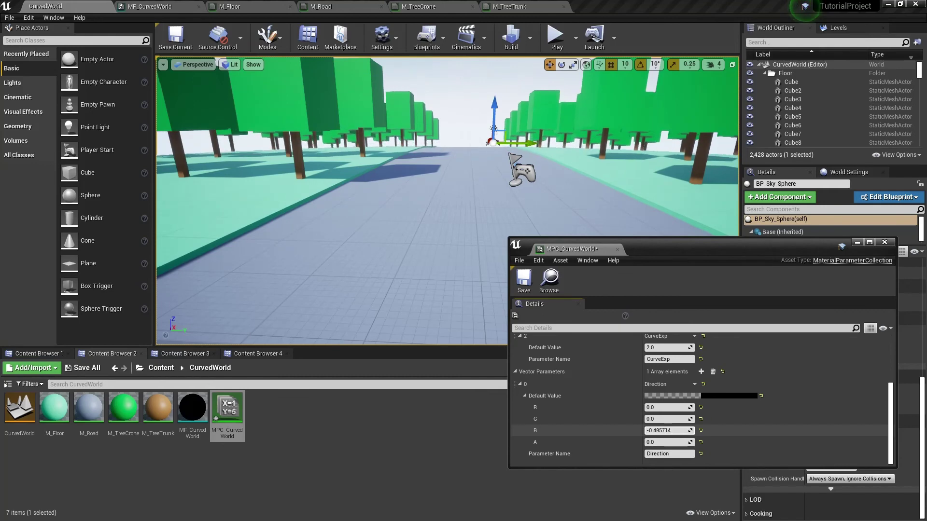
mouse_move(668, 431)
left_mouse_down()
mouse_move(685, 430)
mouse_move(659, 431)
left_mouse_up()
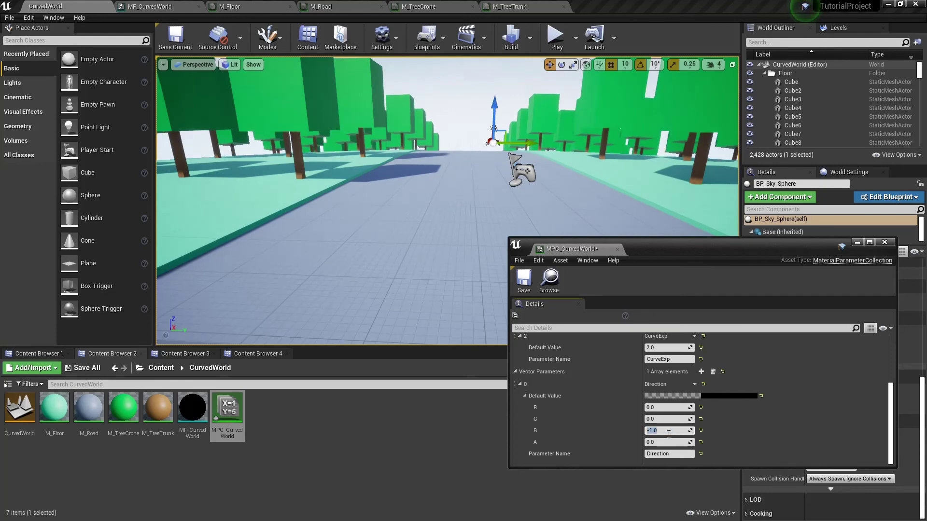
mouse_move(669, 419)
left_mouse_down()
mouse_move(678, 419)
mouse_move(656, 419)
mouse_move(677, 430)
left_mouse_up()
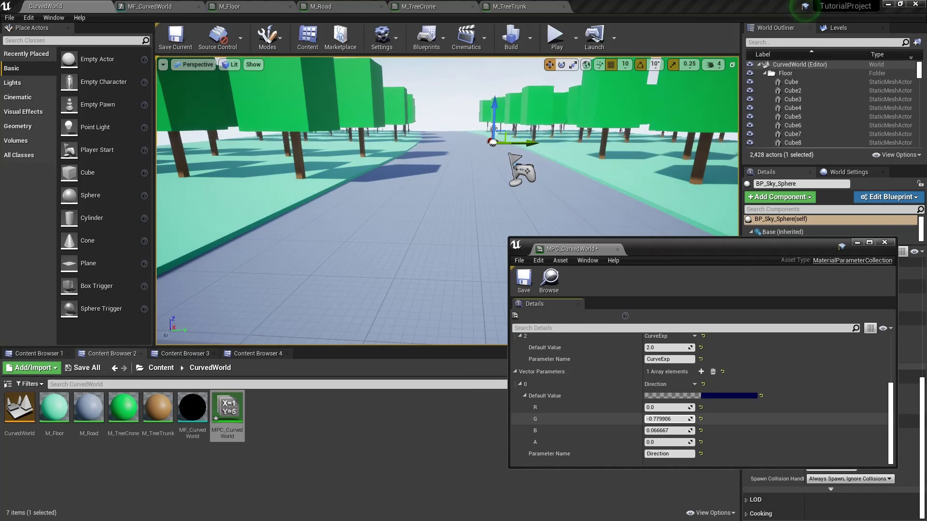
mouse_move(669, 419)
left_mouse_down()
mouse_move(676, 408)
mouse_move(656, 407)
left_mouse_up()
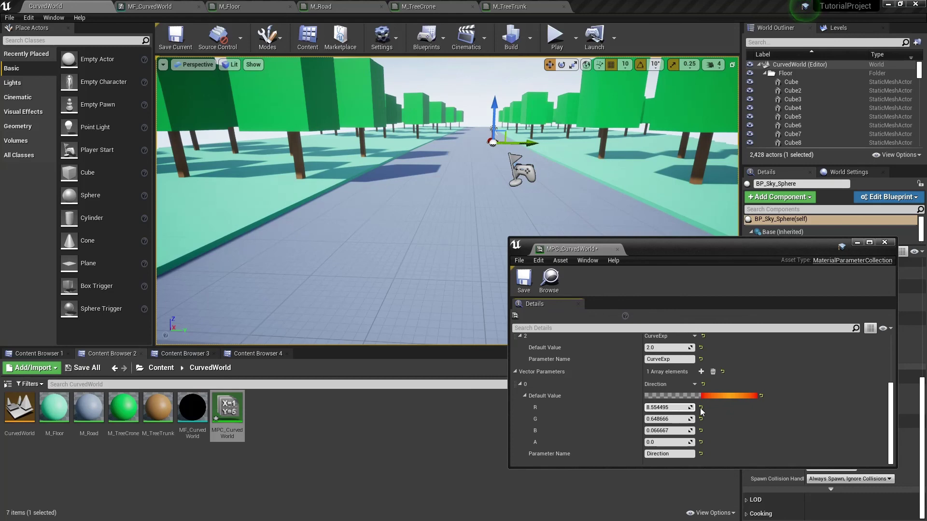
left_click(700, 407)
Step: Start a play test and run the mannequin forward and left along the road
left_click(555, 38)
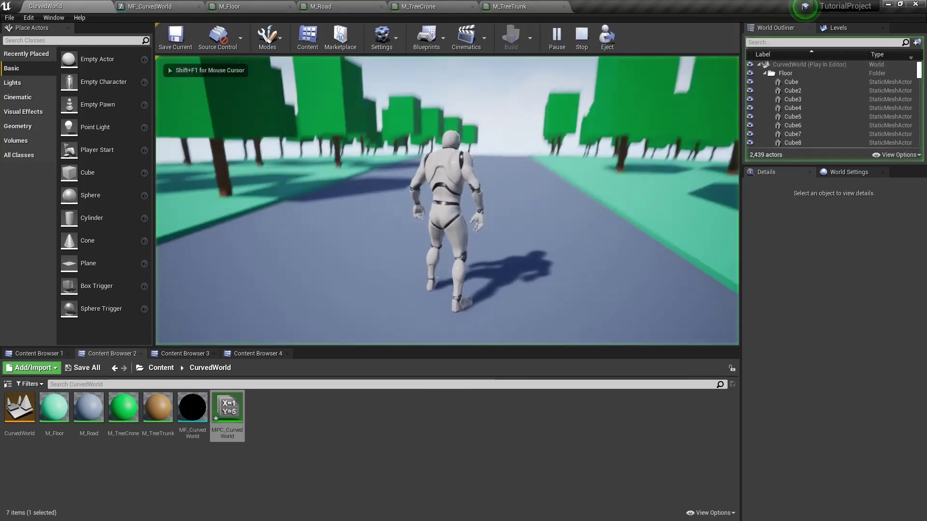
key("w")
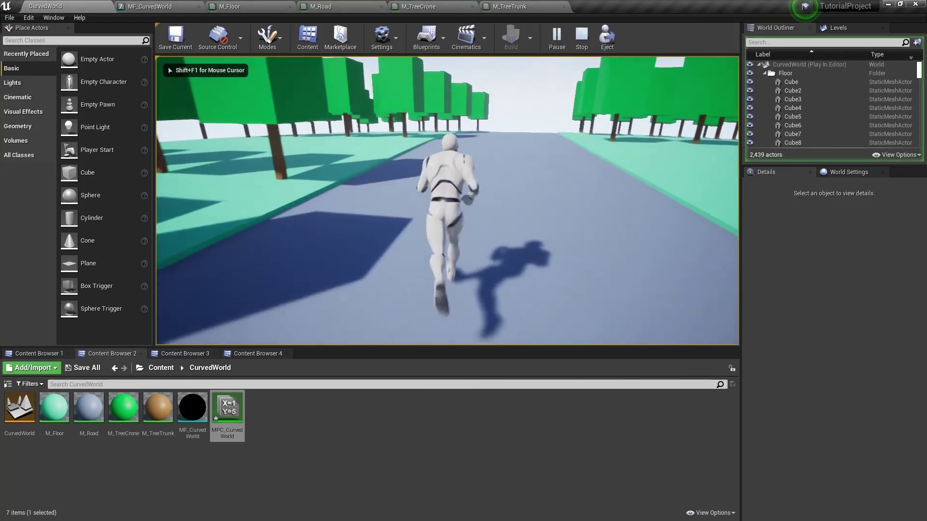
key("a")
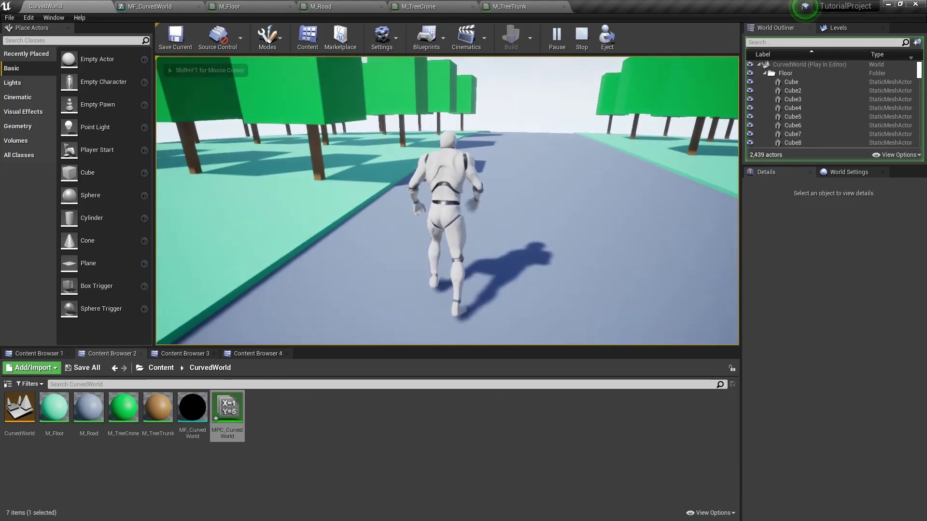